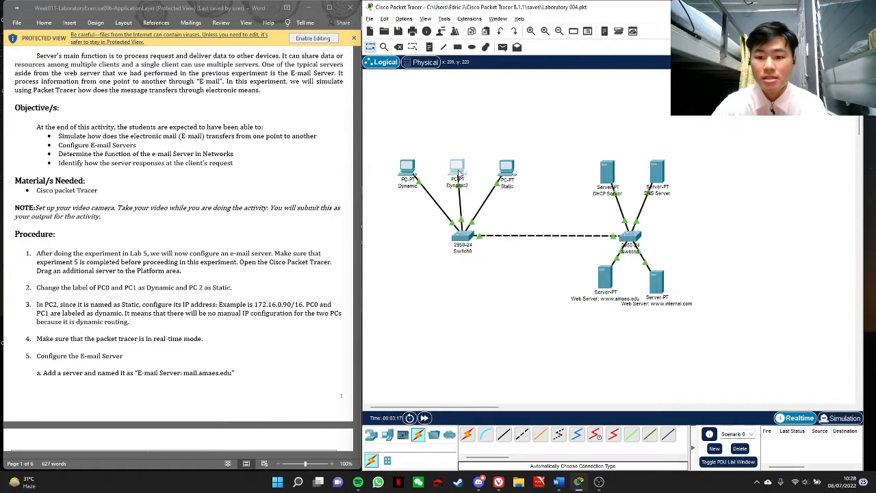
{"action": "left_click_drag", "start_coordinate": [411, 175], "coordinate": [512, 170]}
{"action": "left_click", "coordinate": [462, 175]}
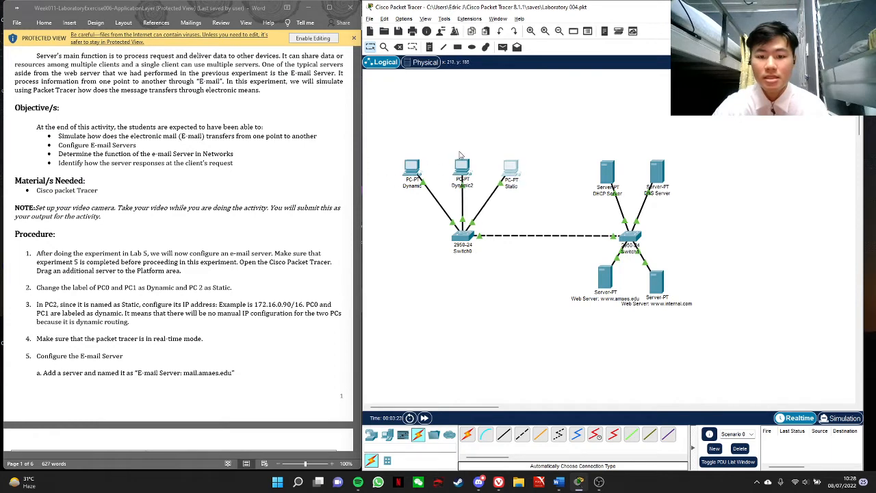
{"action": "left_click", "coordinate": [517, 175]}
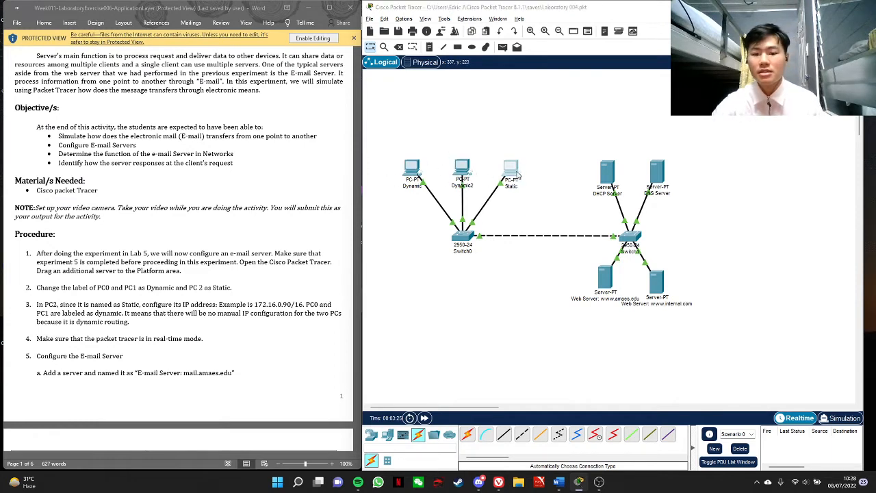
{"action": "left_click", "coordinate": [587, 80]}
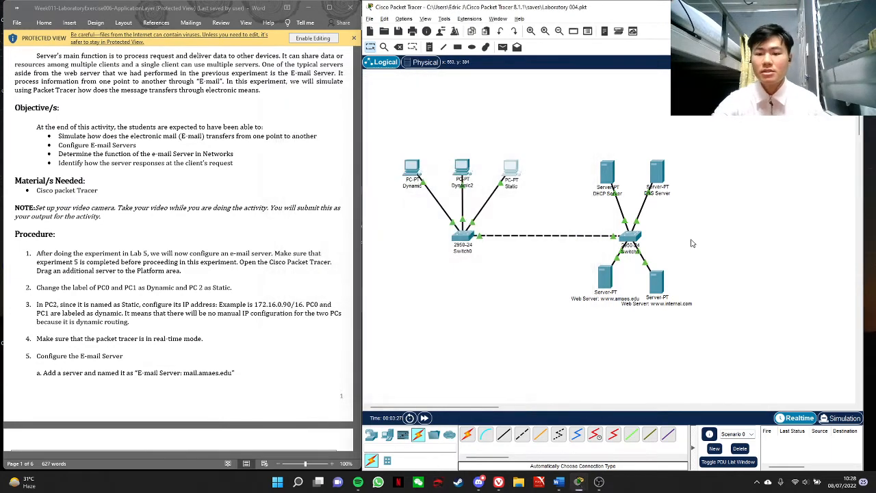
Add a generic server to the workspace beside the switch that connects the existing servers
{"action": "left_click", "coordinate": [403, 435]}
{"action": "left_click", "coordinate": [387, 436]}
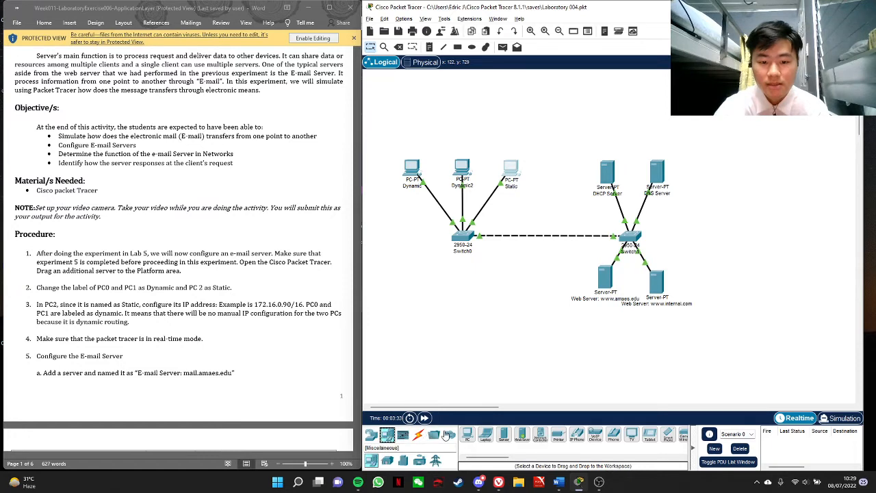
{"action": "left_click_drag", "start_coordinate": [504, 435], "coordinate": [728, 236]}
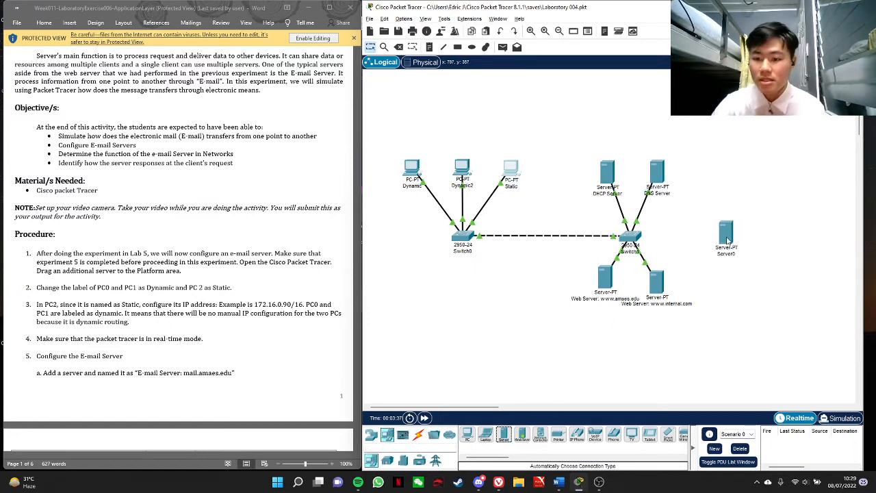
Set the new server's display name to "E-mail Server: mail.amaes.edu", copied from the lab instructions
{"action": "left_click", "coordinate": [728, 240]}
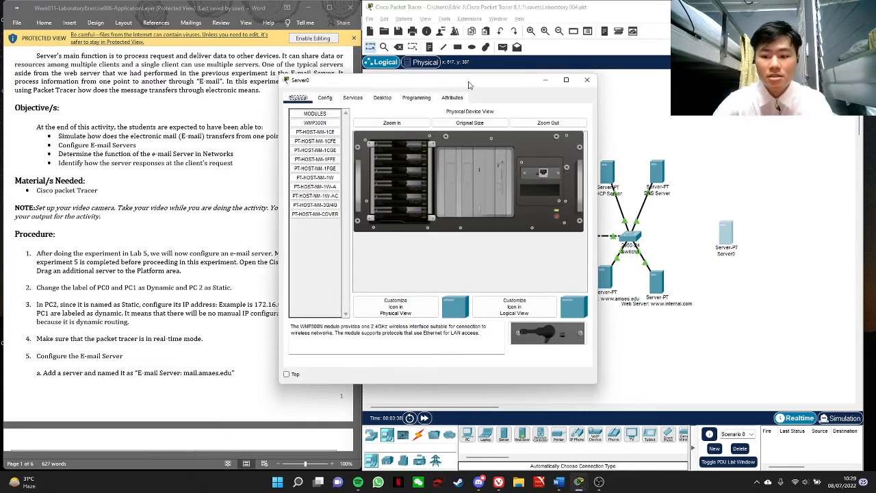
{"action": "left_click_drag", "start_coordinate": [470, 84], "coordinate": [544, 72]}
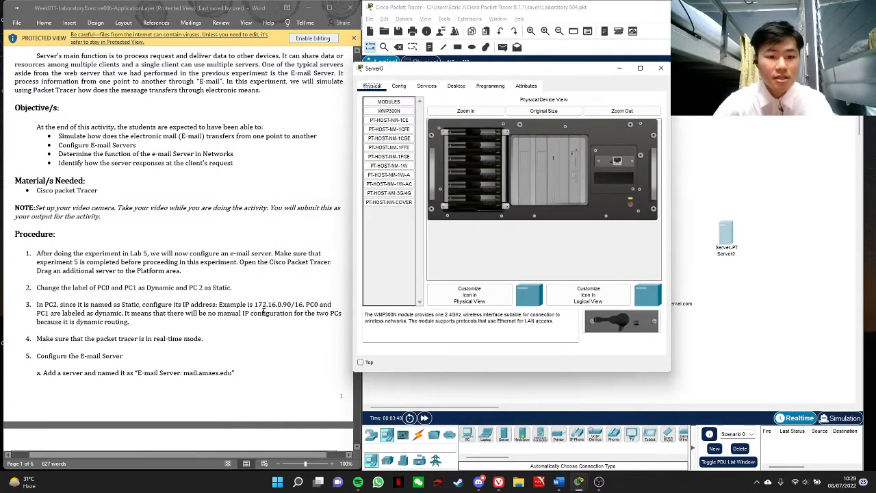
{"action": "scroll", "coordinate": [271, 294], "scroll_direction": "down", "scroll_amount": 1}
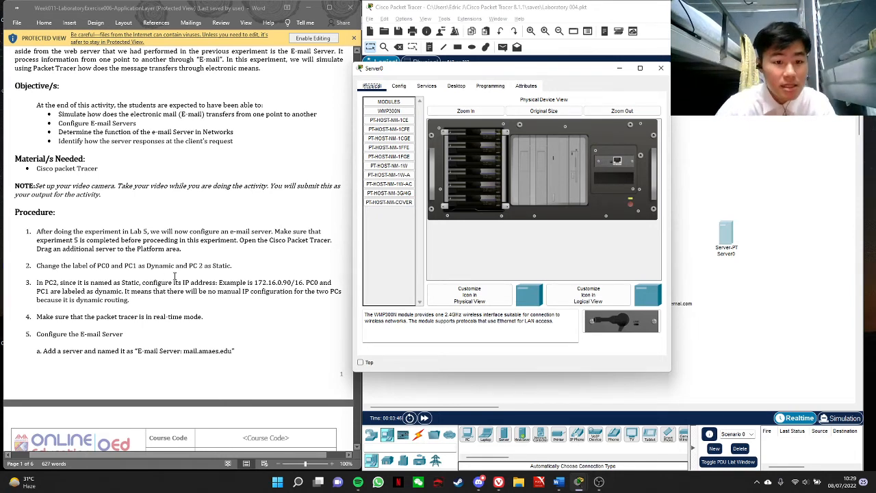
{"action": "scroll", "coordinate": [222, 267], "scroll_direction": "down", "scroll_amount": 3}
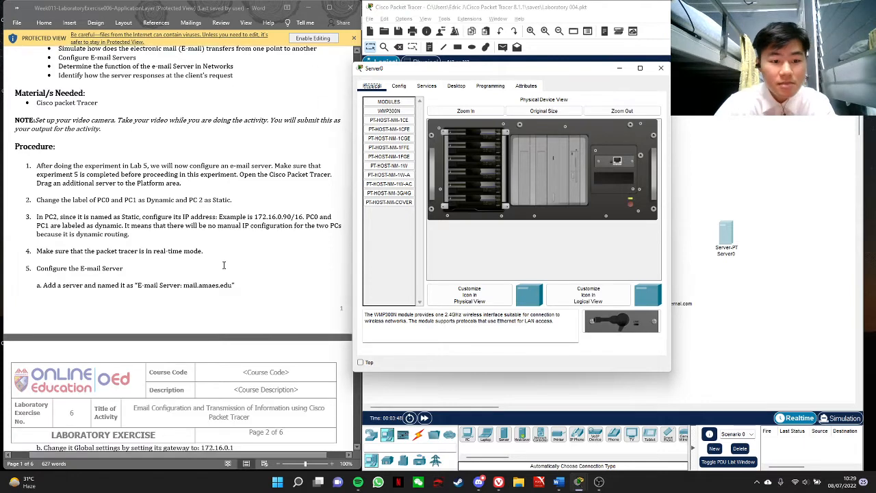
{"action": "left_click_drag", "start_coordinate": [138, 286], "coordinate": [232, 288]}
{"action": "key", "text": "ctrl+c"}
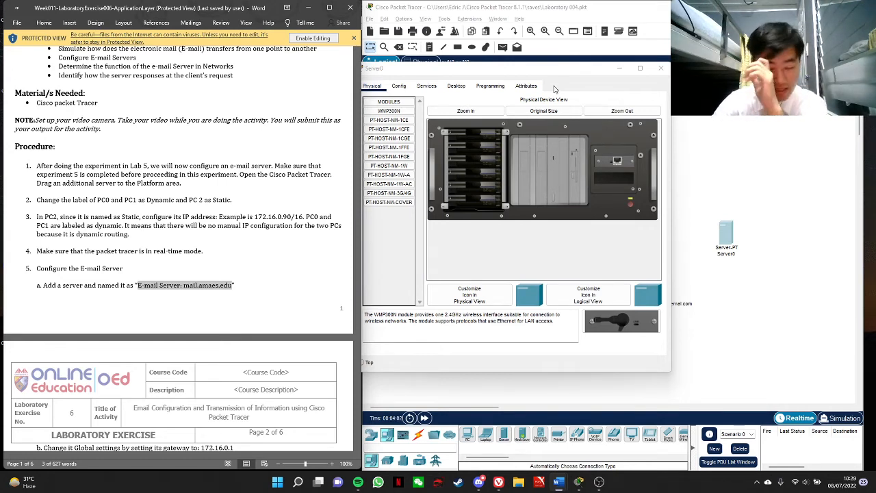
{"action": "left_click", "coordinate": [399, 86]}
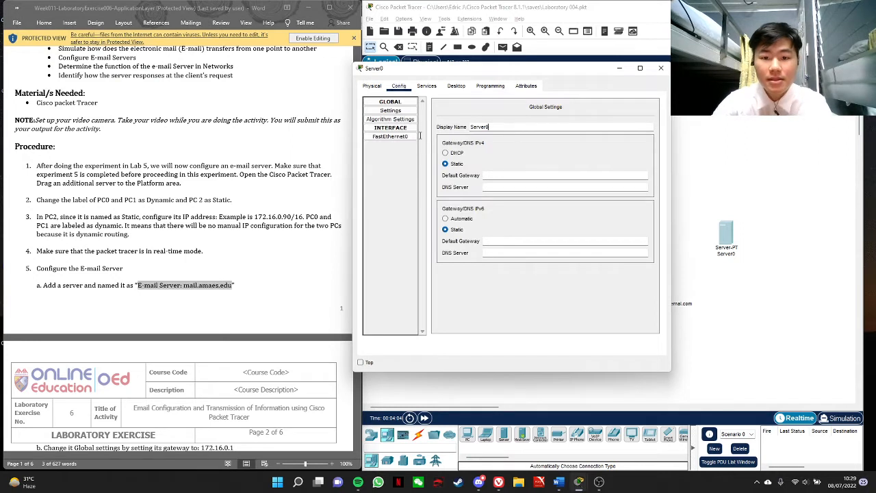
{"action": "left_click_drag", "start_coordinate": [491, 128], "coordinate": [448, 130]}
{"action": "key", "text": "ctrl+v"}
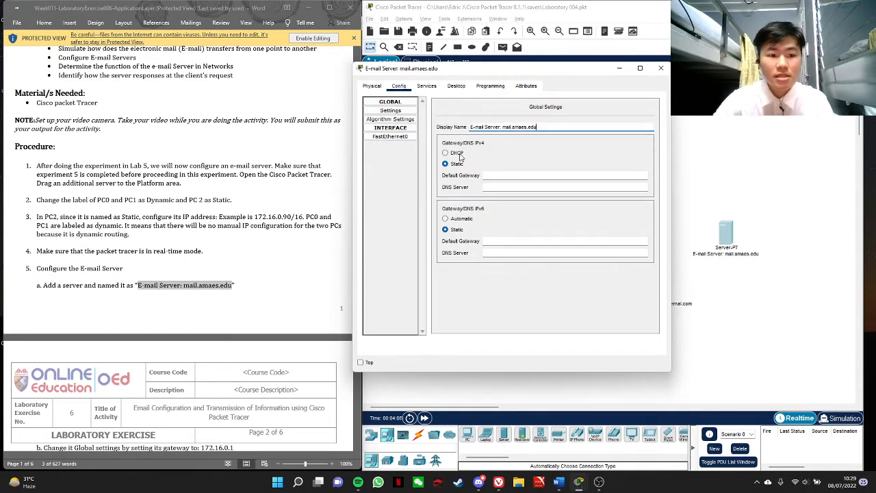
Set the e-mail server's IPv4 default gateway to 172.16.0.1, copied from the lab instructions
{"action": "scroll", "coordinate": [343, 274], "scroll_direction": "down", "scroll_amount": 6}
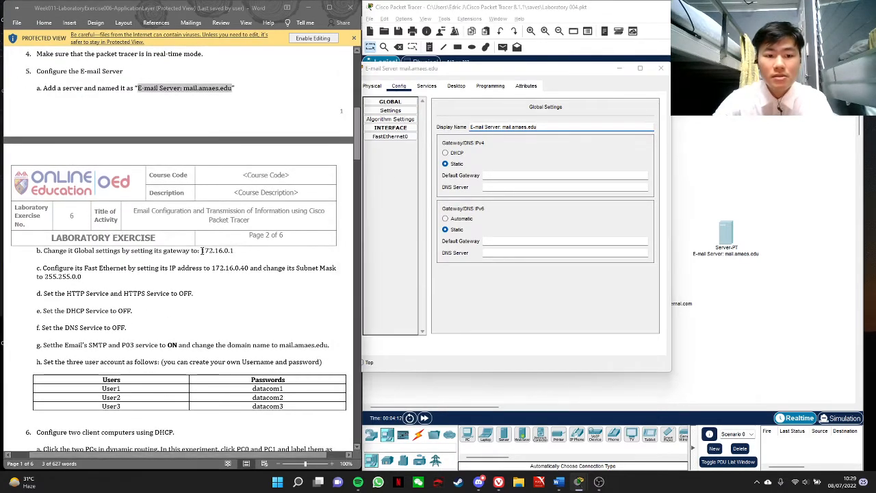
{"action": "left_click_drag", "start_coordinate": [201, 251], "coordinate": [235, 251]}
{"action": "key", "text": "ctrl+c"}
{"action": "left_click", "coordinate": [497, 175]}
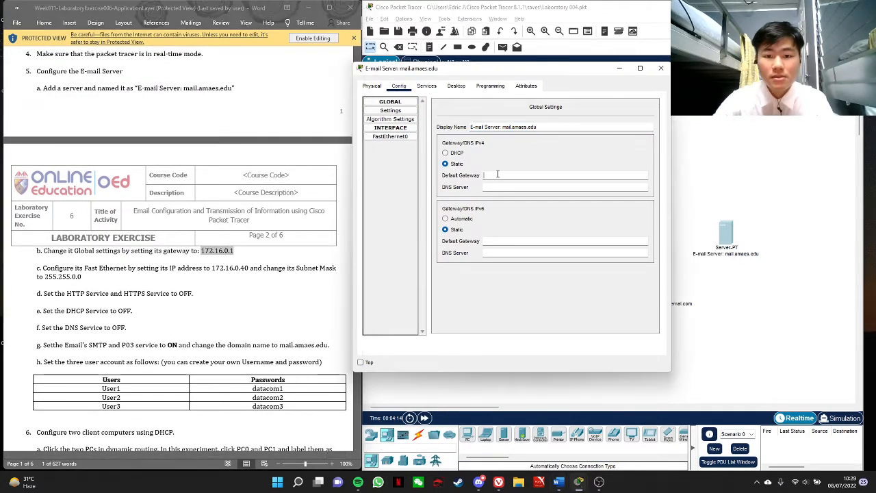
{"action": "key", "text": "ctrl+v"}
Configure the e-mail server's FastEthernet0 interface with IPv4 address 172.16.0.40 and subnet mask 255.255.0.0
{"action": "left_click", "coordinate": [391, 137]}
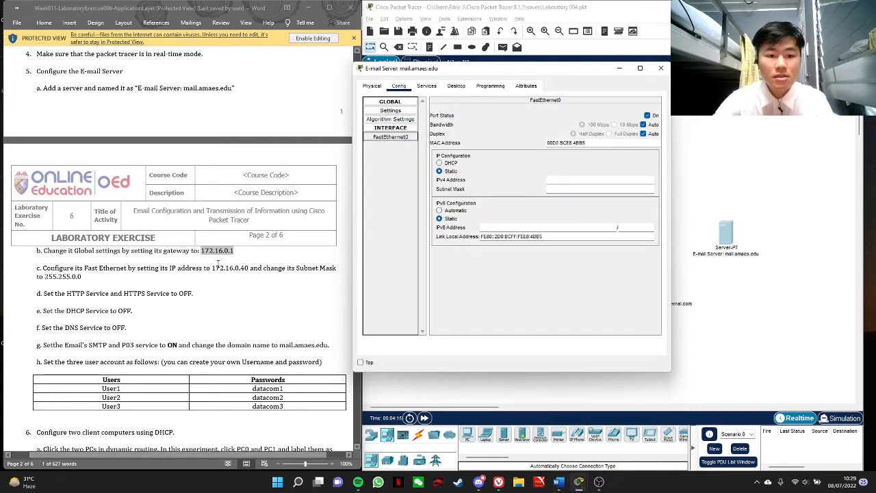
{"action": "left_click_drag", "start_coordinate": [213, 269], "coordinate": [254, 269]}
{"action": "key", "text": "ctrl+c"}
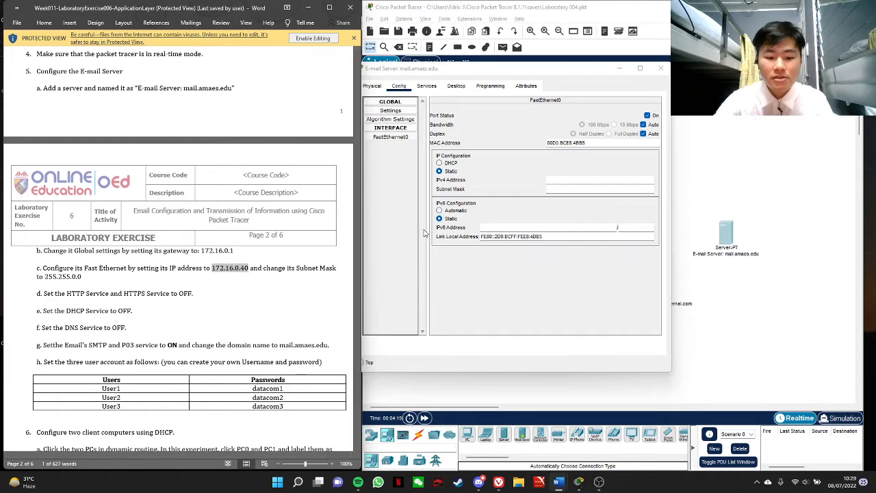
{"action": "left_click", "coordinate": [596, 179]}
{"action": "key", "text": "ctrl+v"}
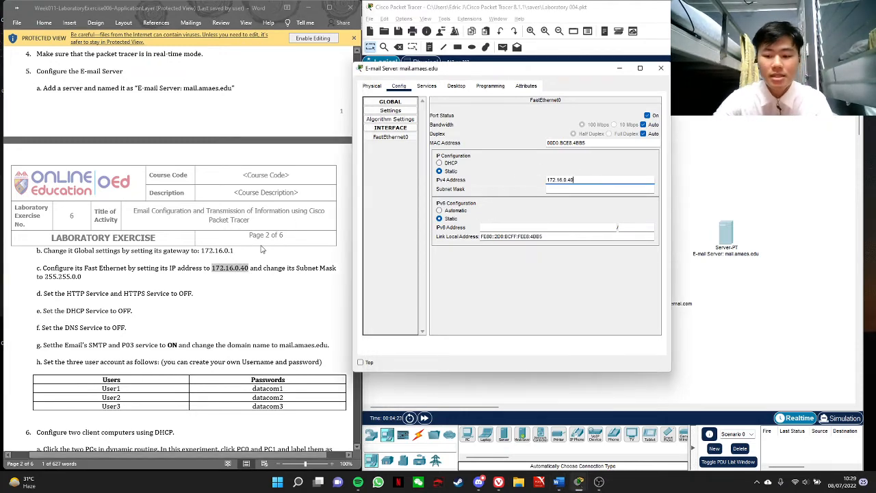
{"action": "scroll", "coordinate": [261, 249], "scroll_direction": "down", "scroll_amount": 2}
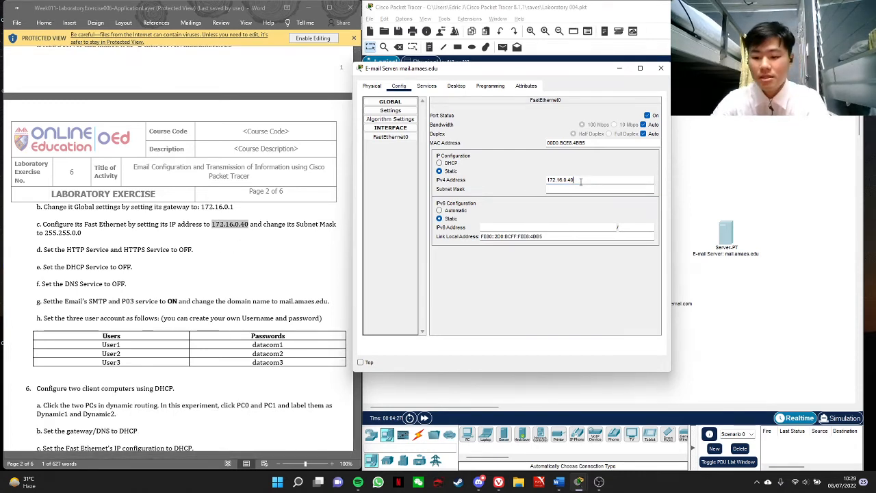
{"action": "key", "text": "Return"}
{"action": "left_click", "coordinate": [575, 188]}
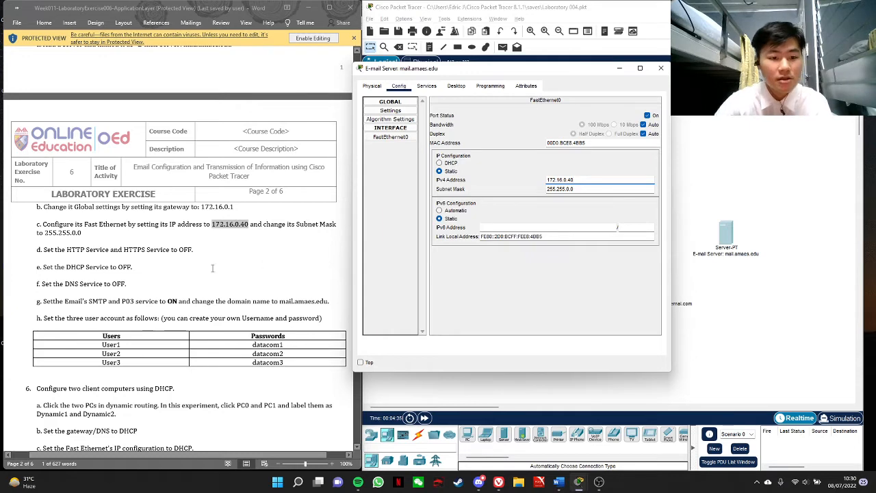
Turn off the e-mail server's HTTP and HTTPS services and check its DHCP and DNS service settings
{"action": "left_click", "coordinate": [428, 89]}
{"action": "left_click", "coordinate": [487, 131]}
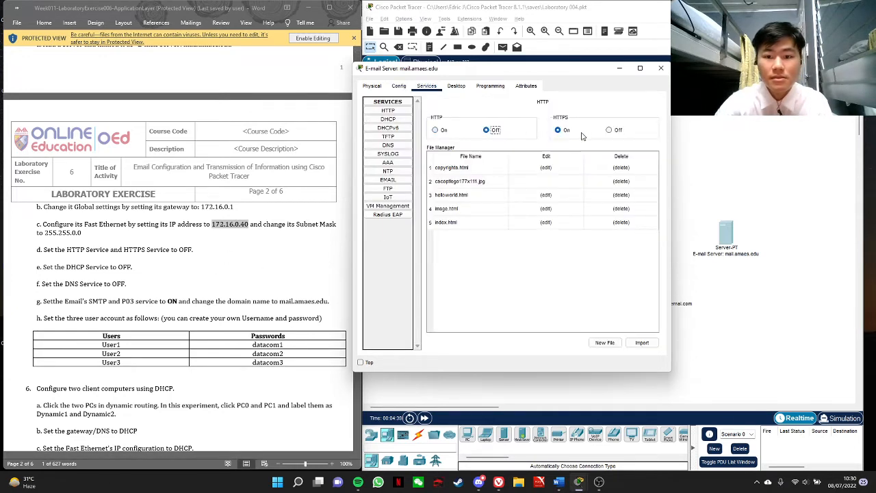
{"action": "left_click", "coordinate": [608, 130]}
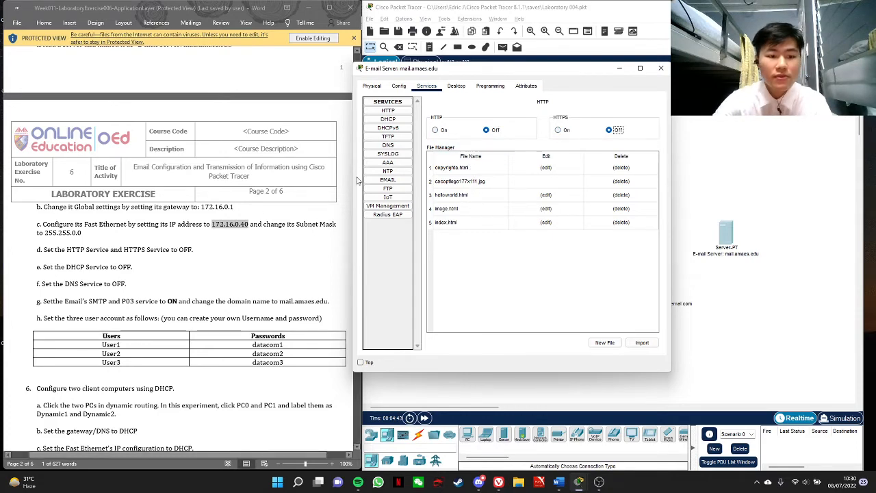
{"action": "left_click", "coordinate": [388, 119]}
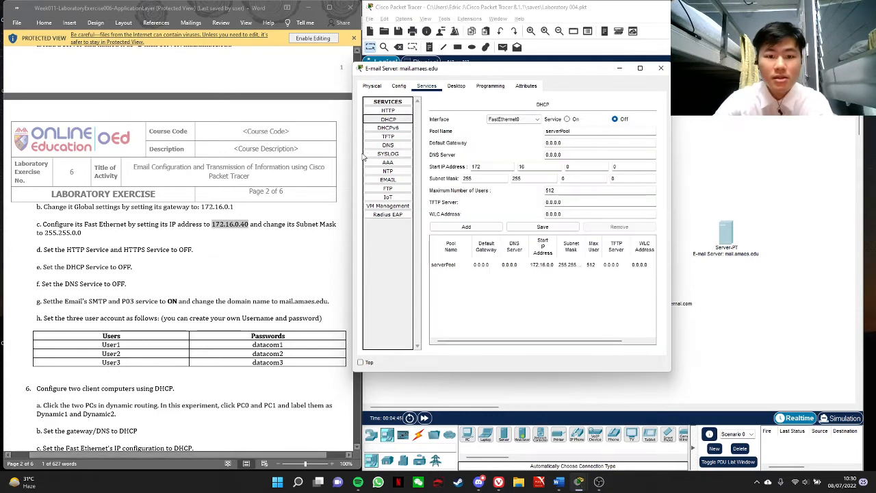
{"action": "left_click", "coordinate": [385, 146]}
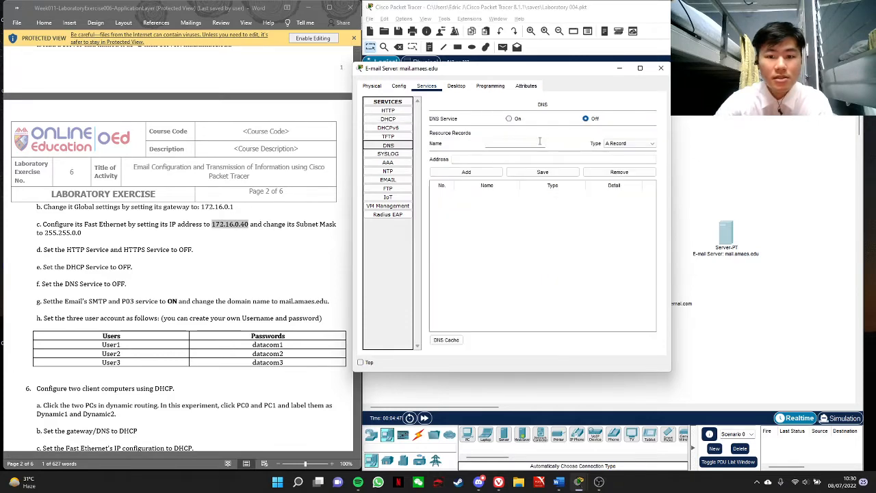
Enter mail.amaes.edu as the domain name in the e-mail server's EMAIL service
{"action": "scroll", "coordinate": [272, 246], "scroll_direction": "down", "scroll_amount": 2}
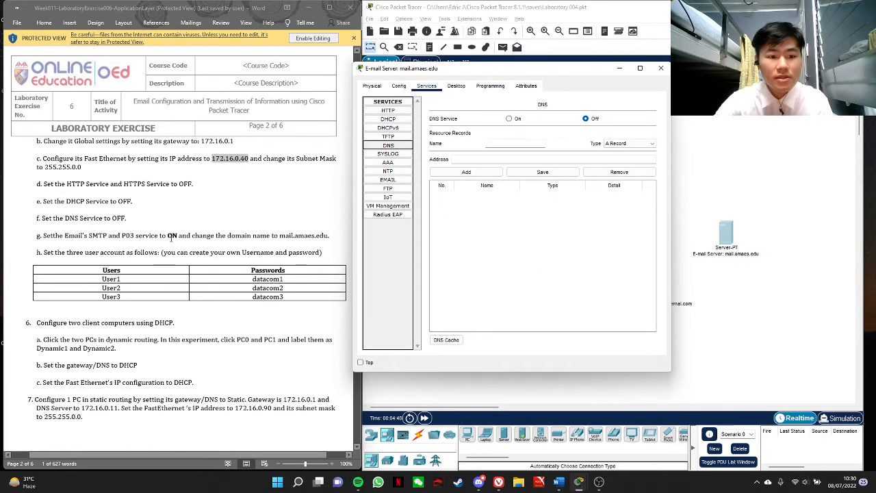
{"action": "left_click", "coordinate": [388, 180]}
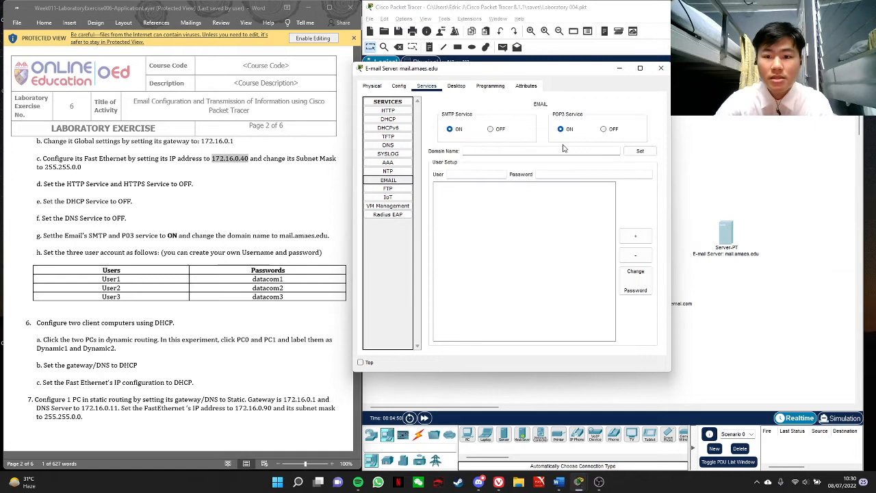
{"action": "left_click", "coordinate": [517, 151]}
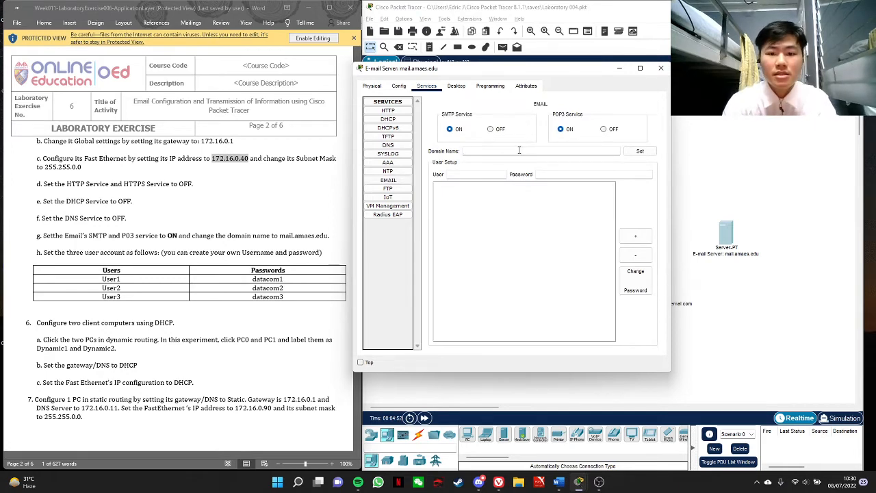
{"action": "type", "text": "mail"}
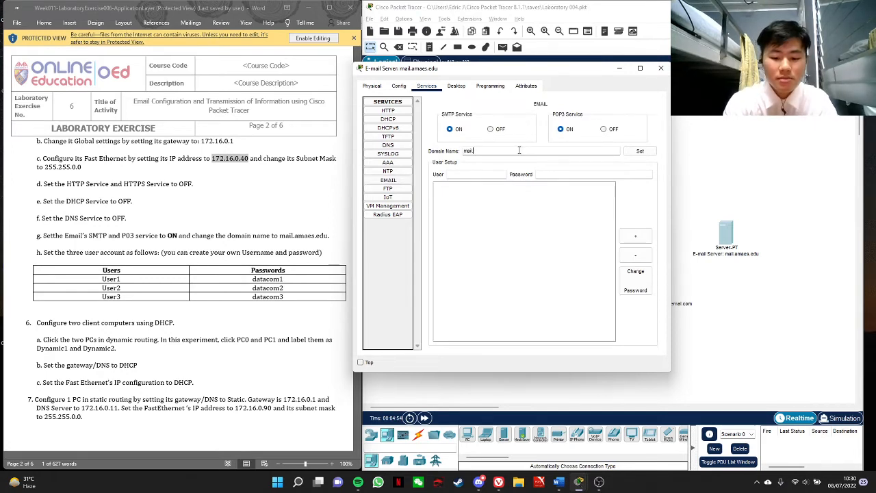
{"action": "type", "text": ".amaes.edu"}
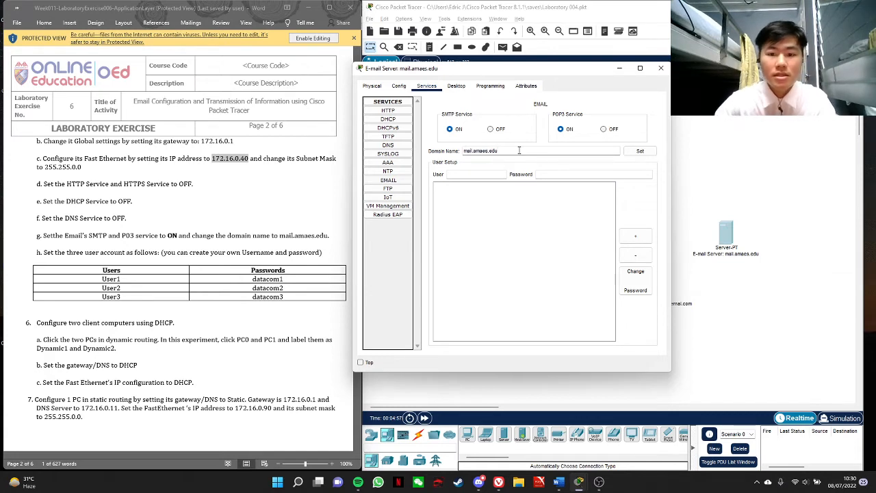
Add the mail account User1 with the account password given in the lab instructions
{"action": "left_click", "coordinate": [486, 175]}
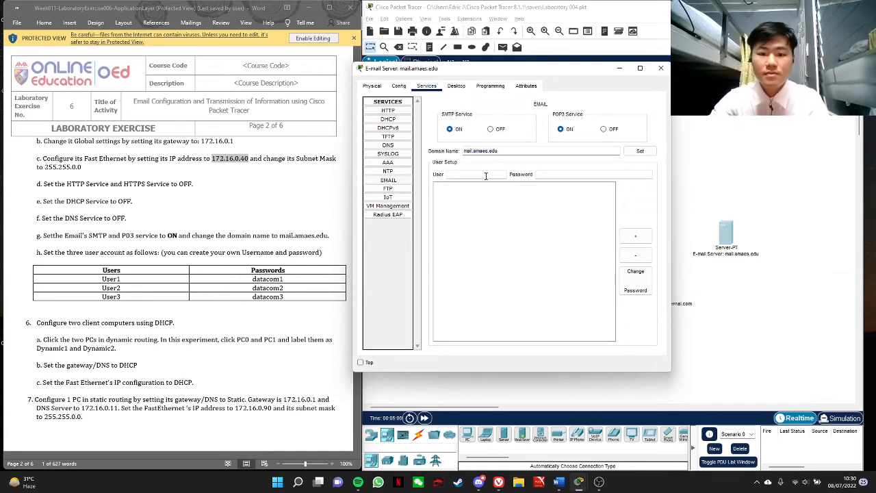
{"action": "type", "text": "User1"}
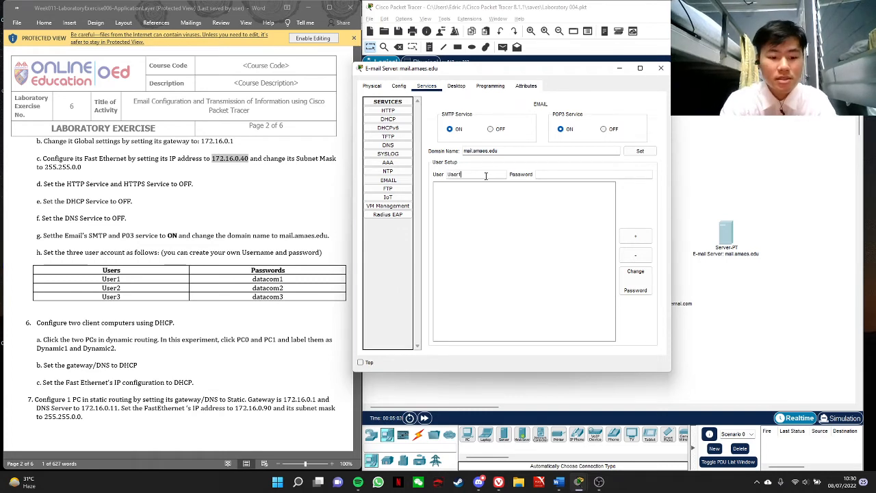
{"action": "key", "text": "Tab"}
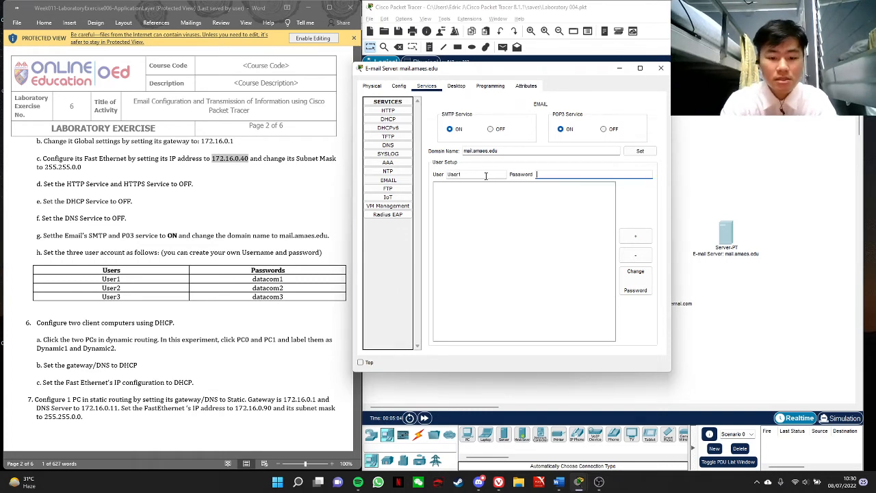
{"action": "type", "text": "datacom1"}
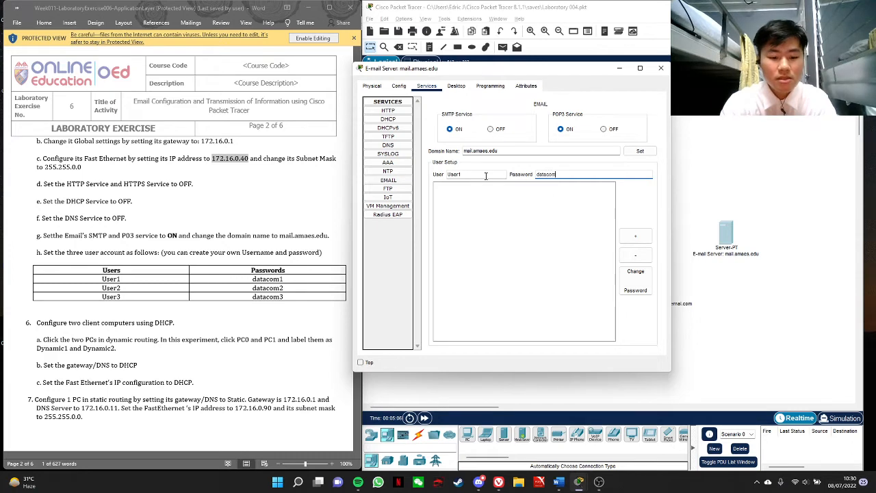
{"action": "left_click", "coordinate": [636, 236]}
Add a second mail account, User2, with its account password
{"action": "left_click", "coordinate": [473, 174]}
{"action": "type", "text": "User"}
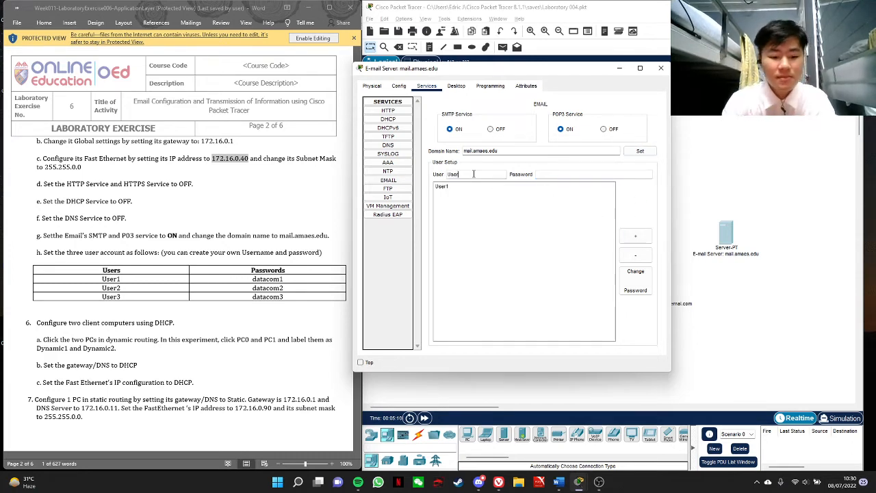
{"action": "type", "text": "2"}
{"action": "key", "text": "Tab"}
{"action": "type", "text": "datac"}
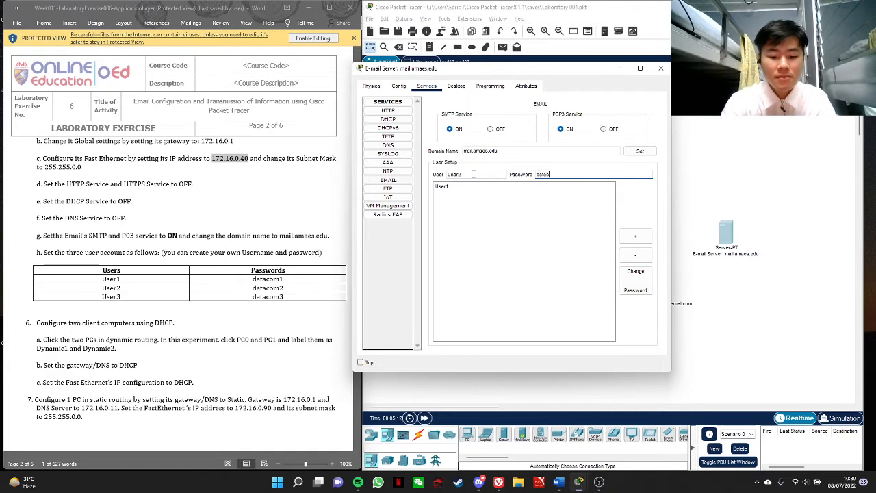
{"action": "left_click", "coordinate": [635, 236]}
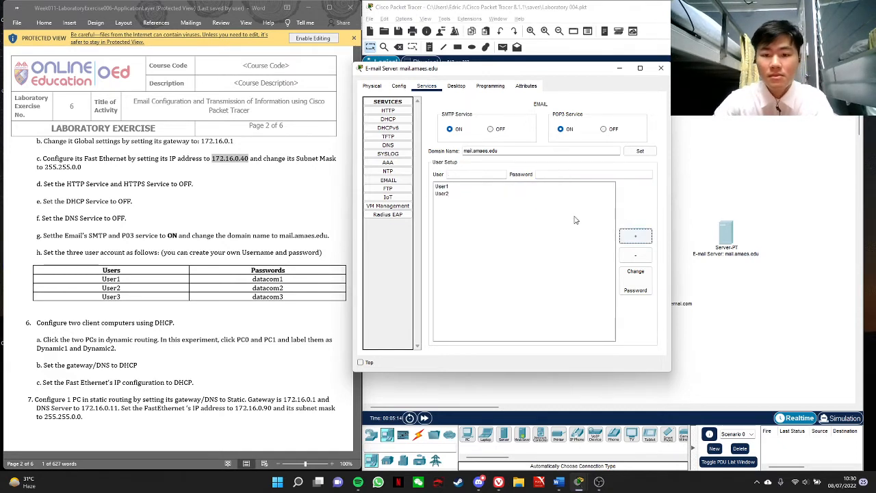
Add a third mail account, user3, with its account password from the lab instructions, and close the e-mail server's settings
{"action": "left_click", "coordinate": [460, 173]}
{"action": "type", "text": "user3"}
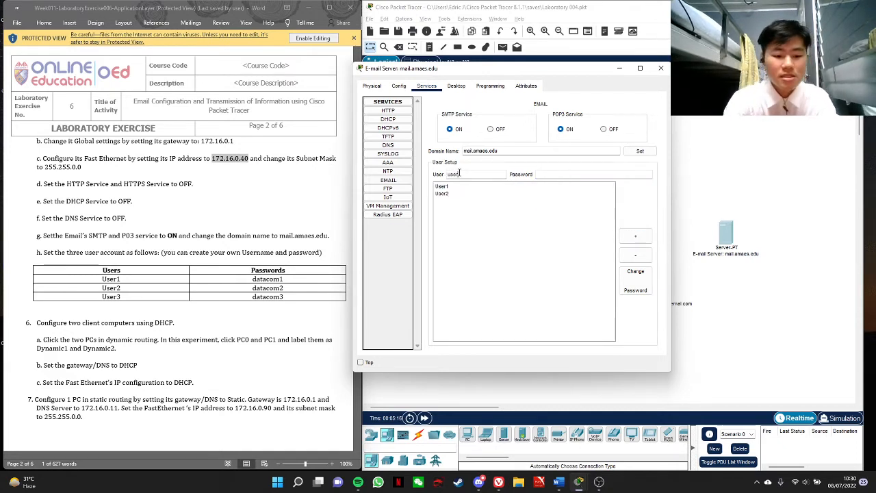
{"action": "key", "text": "Tab"}
{"action": "type", "text": "da"}
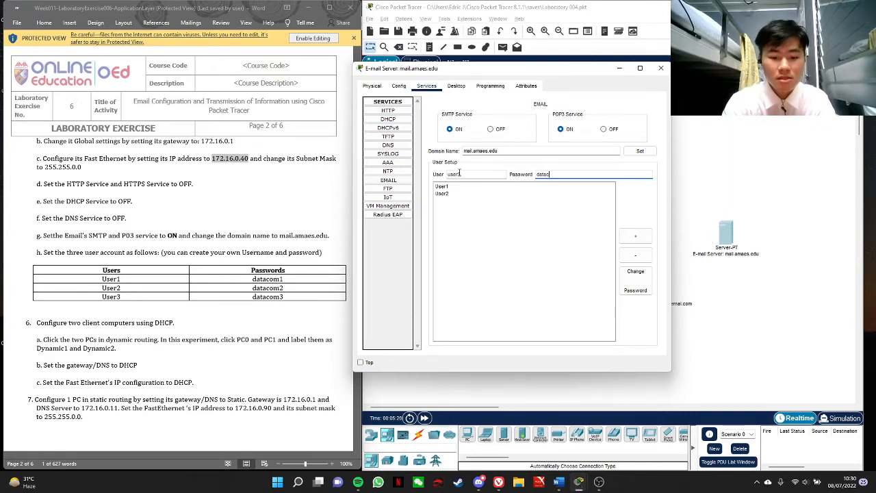
{"action": "type", "text": "tacom3"}
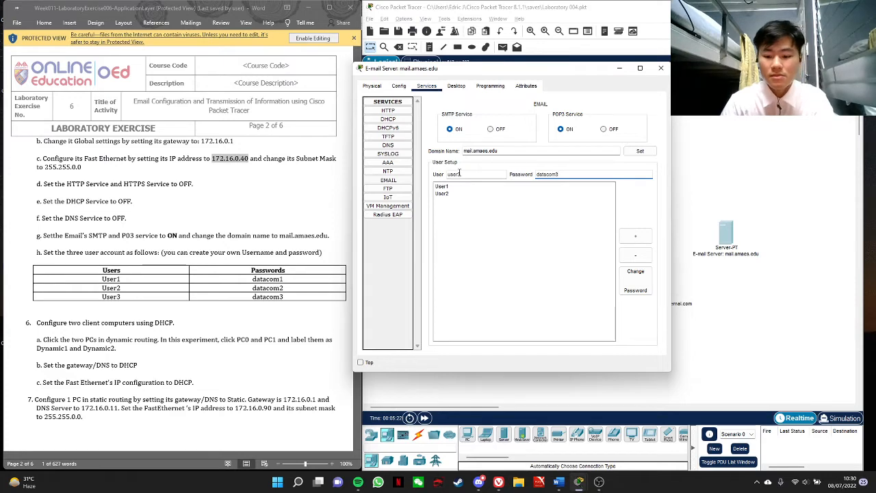
{"action": "left_click", "coordinate": [644, 238]}
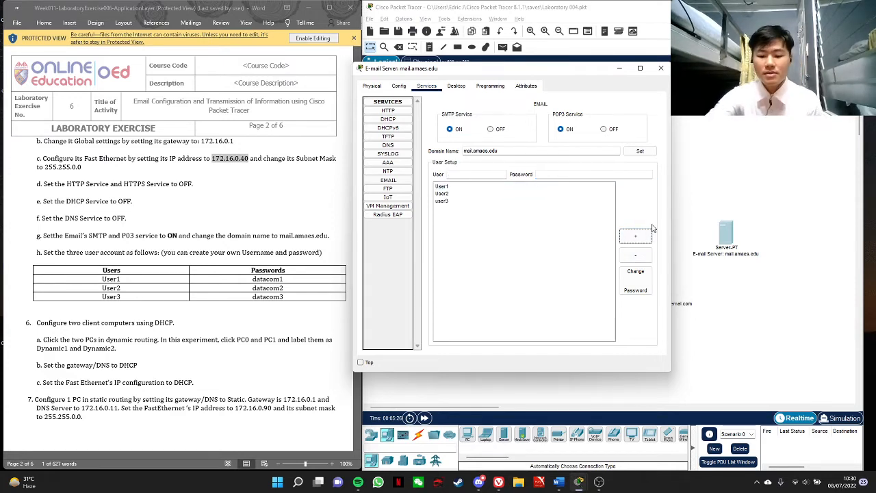
{"action": "left_click", "coordinate": [661, 68]}
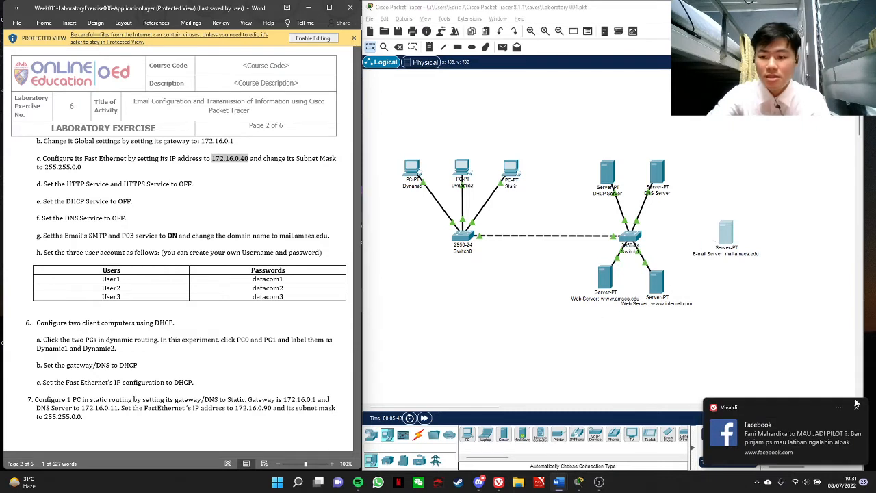
Connect the servers' switch to the e-mail server's FastEthernet0 port with a Copper Straight-Through cable
{"action": "left_click", "coordinate": [418, 434]}
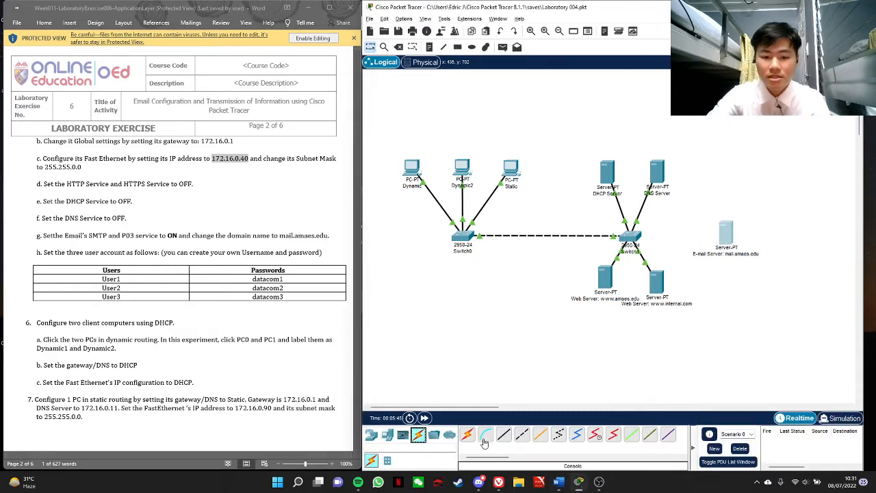
{"action": "left_click", "coordinate": [504, 435]}
{"action": "left_click", "coordinate": [634, 241]}
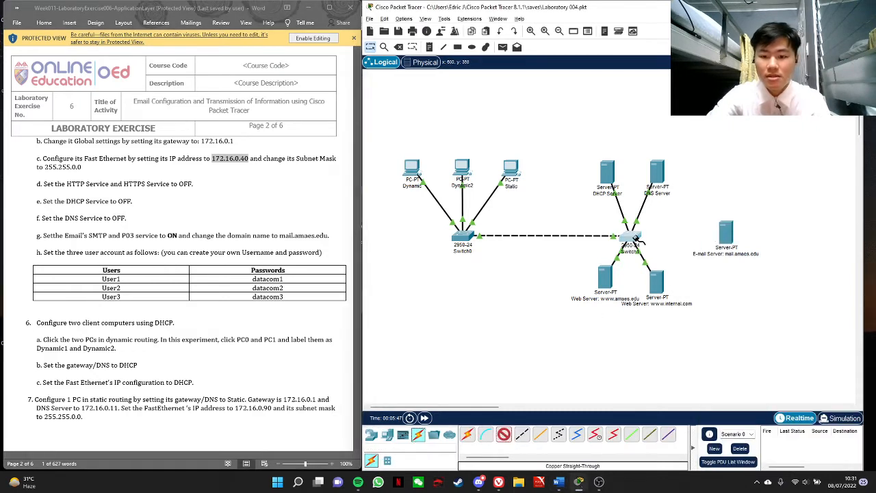
{"action": "left_click", "coordinate": [670, 253]}
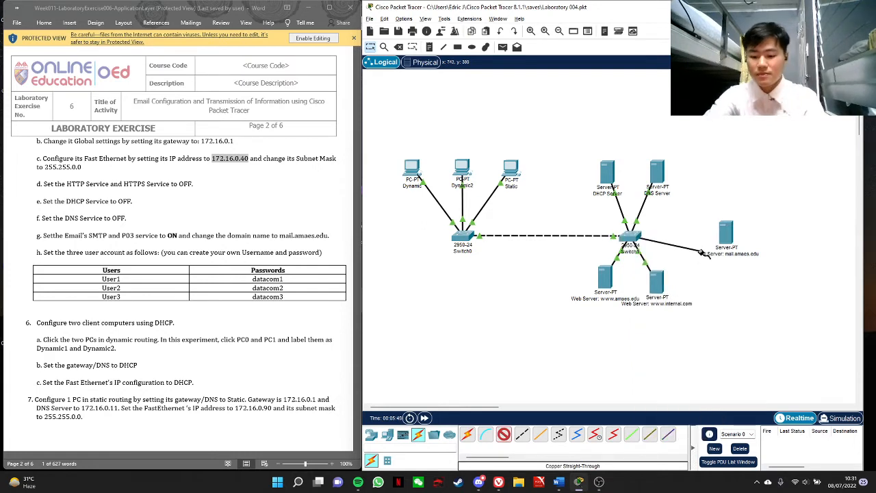
{"action": "left_click", "coordinate": [727, 232]}
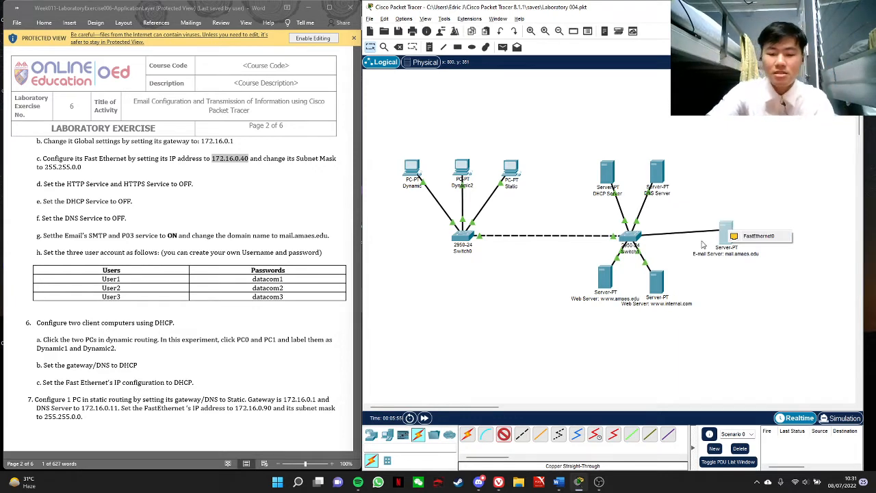
{"action": "left_click", "coordinate": [732, 236]}
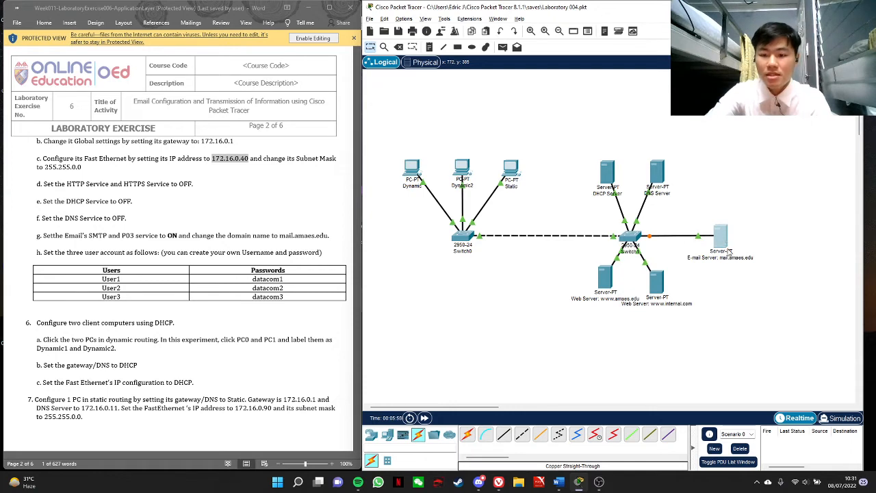
Enter and apply mail.amaes.edu as the domain name in the e-mail server's EMAIL service
{"action": "mouse_move", "coordinate": [724, 249]}
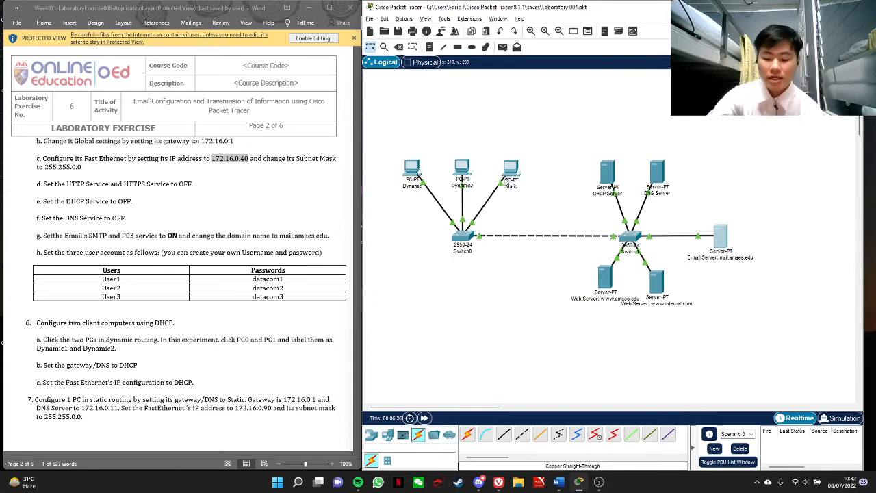
{"action": "left_click", "coordinate": [721, 236]}
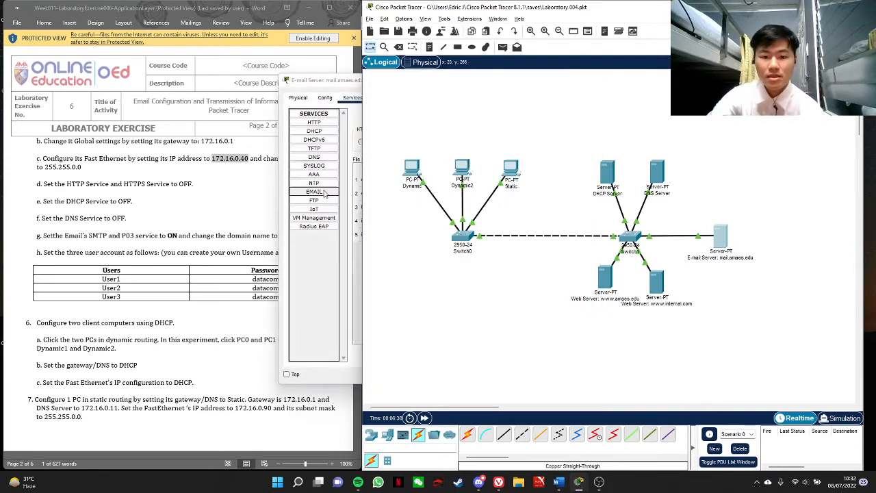
{"action": "left_click", "coordinate": [326, 193]}
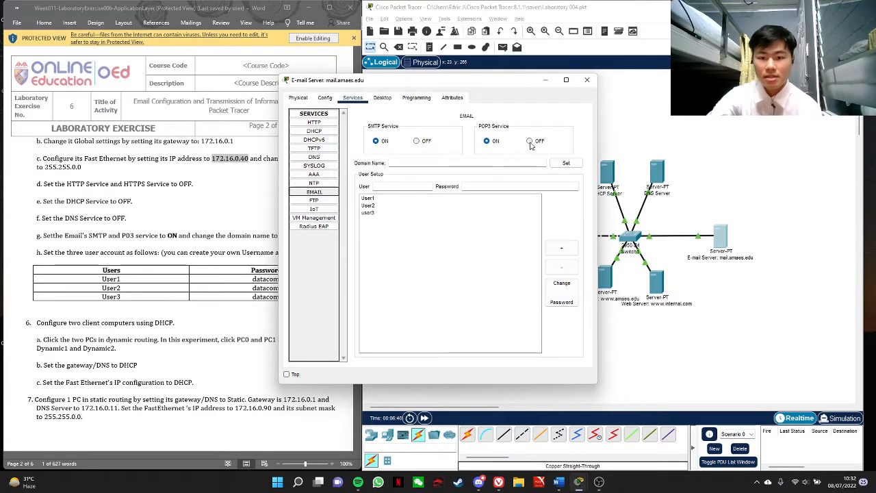
{"action": "left_click", "coordinate": [454, 161]}
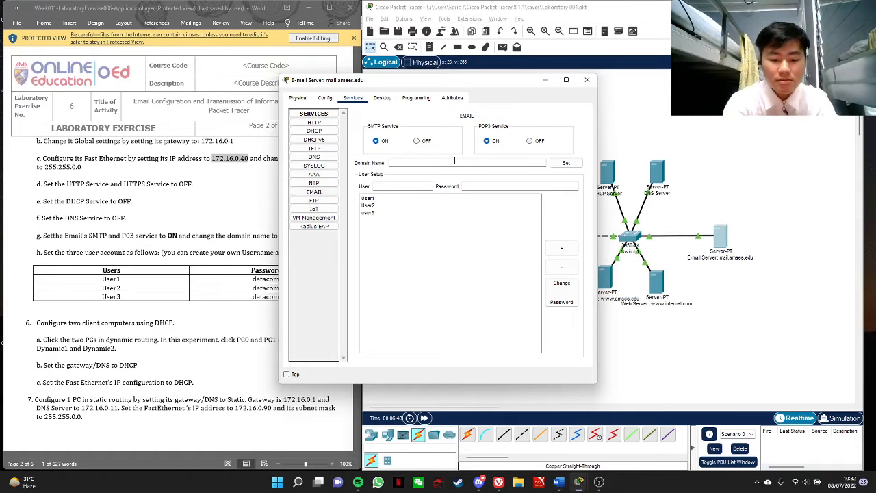
{"action": "type", "text": "mail.amaes"}
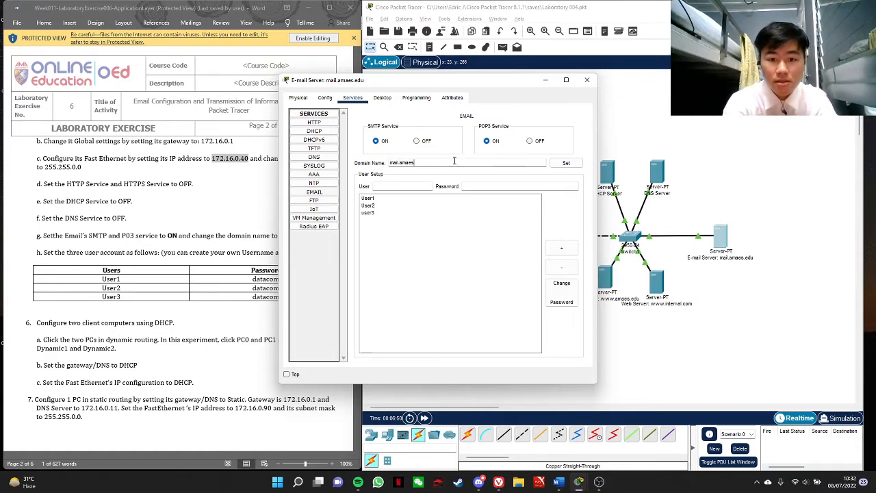
{"action": "type", "text": ".edu"}
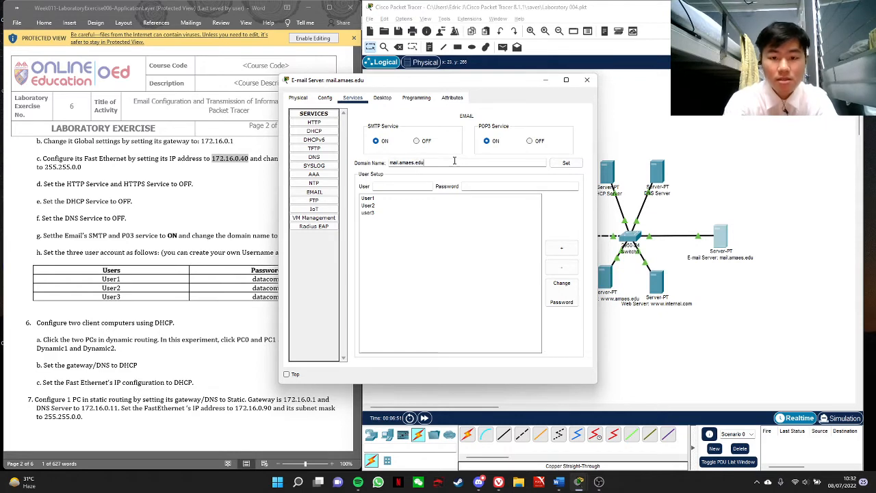
{"action": "left_click", "coordinate": [566, 163]}
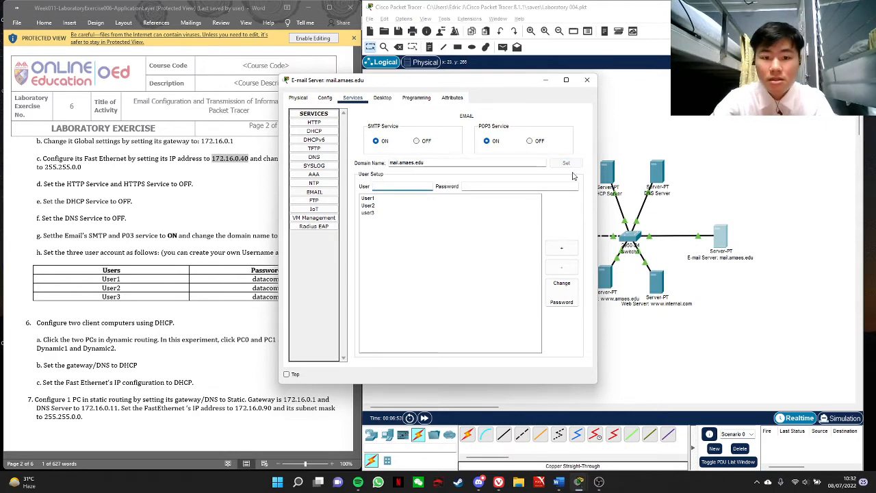
{"action": "left_click", "coordinate": [587, 80]}
Reopen the e-mail server's EMAIL service to check the saved domain name
{"action": "left_click", "coordinate": [720, 239]}
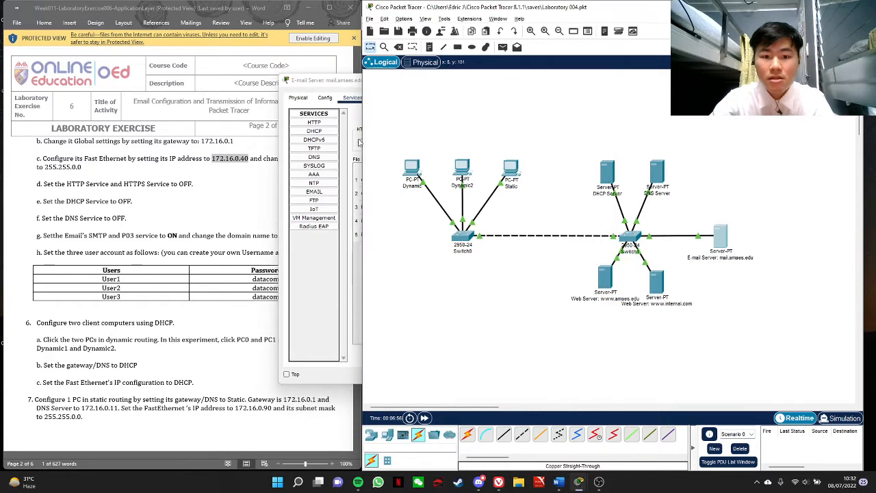
{"action": "left_click", "coordinate": [313, 191]}
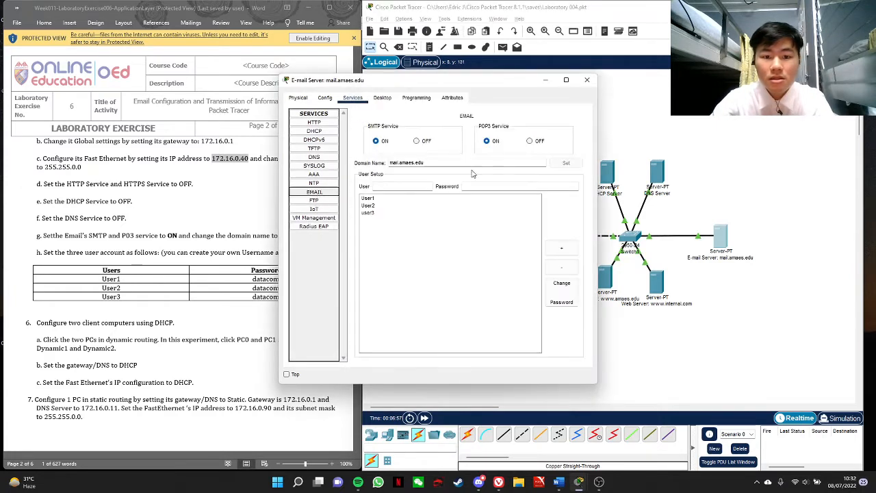
{"action": "left_click", "coordinate": [587, 80]}
Change the display name of the PC labelled Dynamic to "Dynamic 1" and close its settings
{"action": "left_click", "coordinate": [413, 169]}
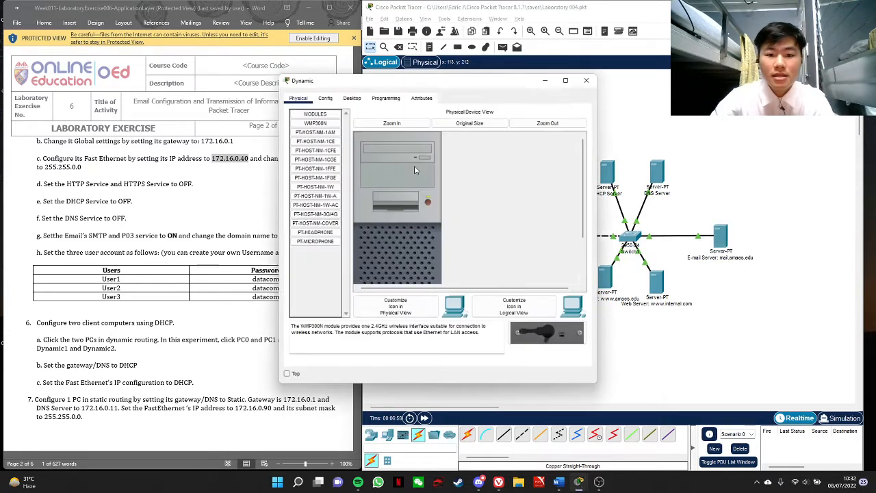
{"action": "left_click", "coordinate": [326, 98]}
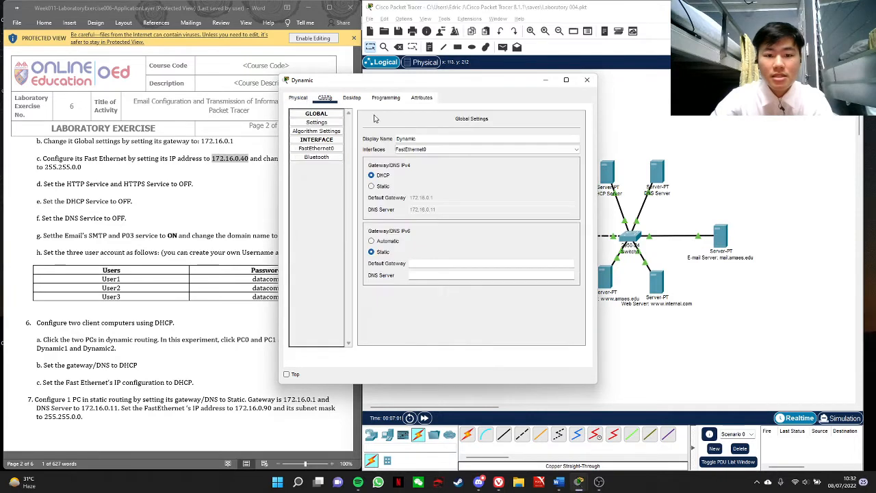
{"action": "left_click", "coordinate": [428, 138]}
{"action": "type", "text": "1"}
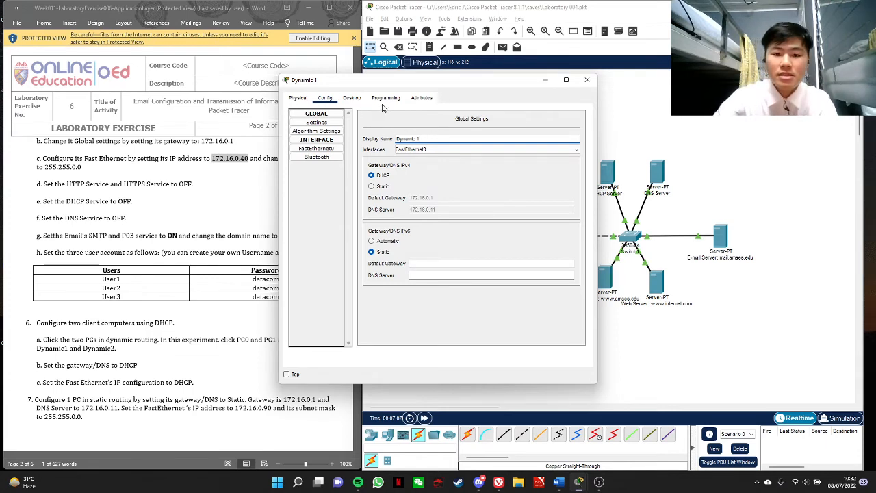
{"action": "left_click", "coordinate": [587, 81]}
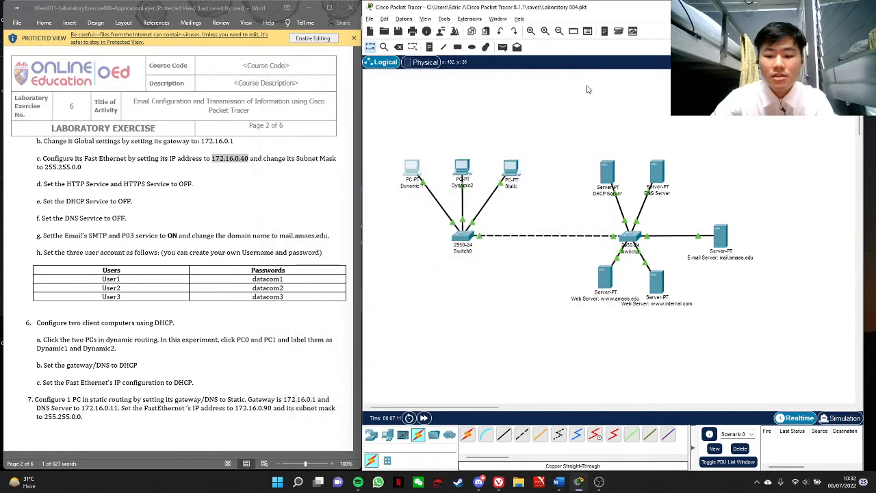
Change the display name of the PC labelled Static to "Static 1"
{"action": "left_click", "coordinate": [511, 167]}
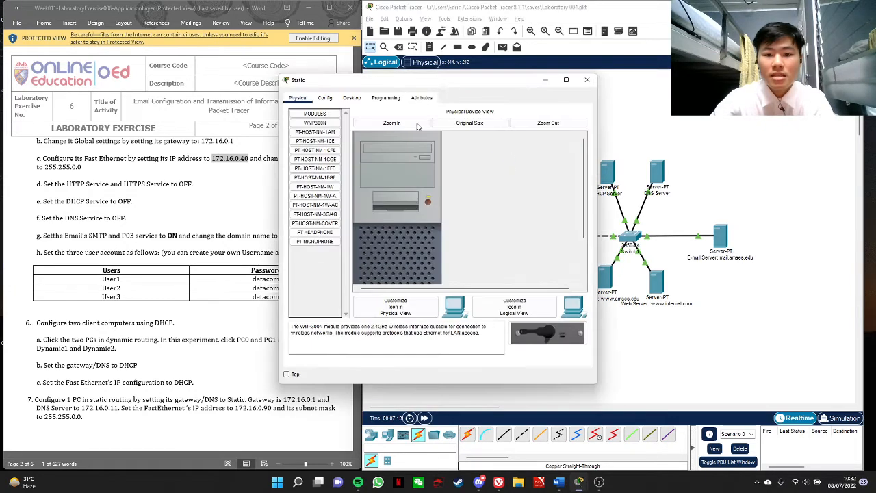
{"action": "left_click", "coordinate": [327, 99]}
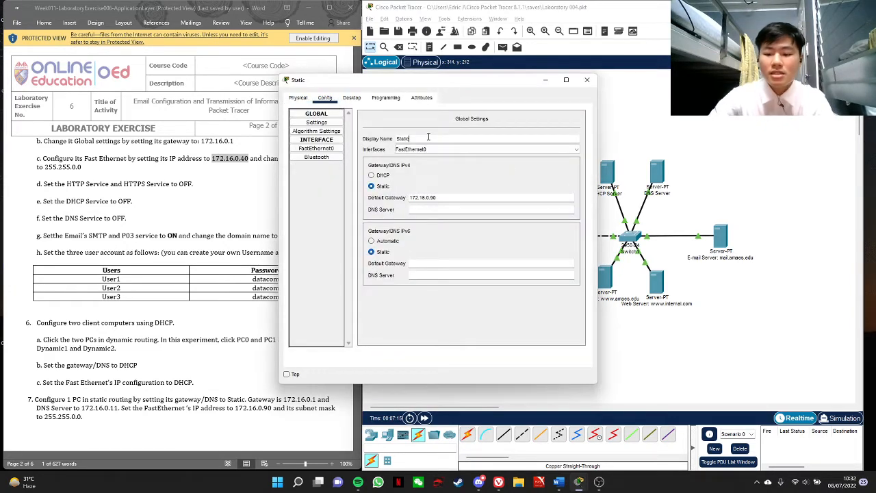
{"action": "type", "text": "1"}
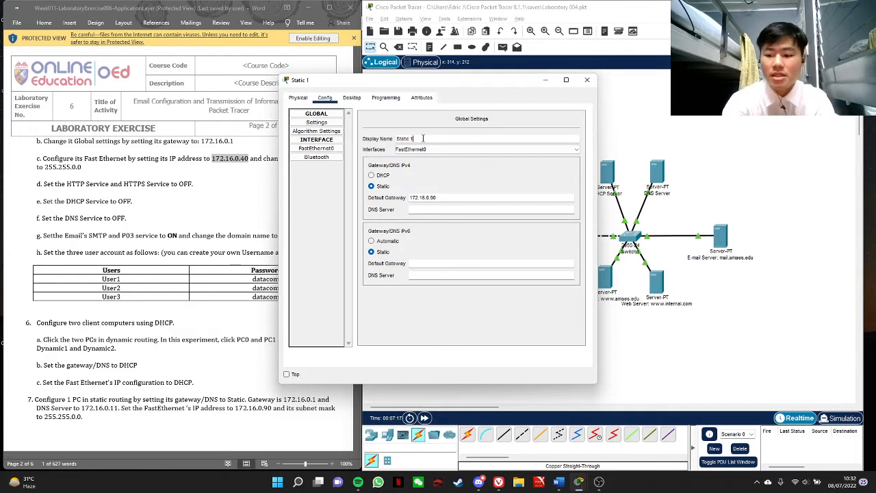
{"action": "left_click", "coordinate": [464, 137]}
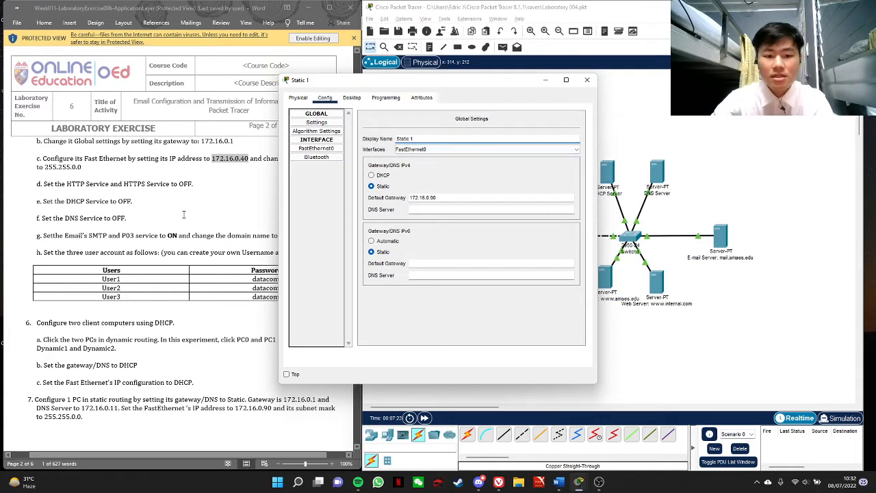
Review the lab instructions in Word for the static PC's IP address, gateway and DNS server settings
{"action": "scroll", "coordinate": [219, 235], "scroll_direction": "up", "scroll_amount": 4}
{"action": "scroll", "coordinate": [219, 235], "scroll_direction": "up", "scroll_amount": 3}
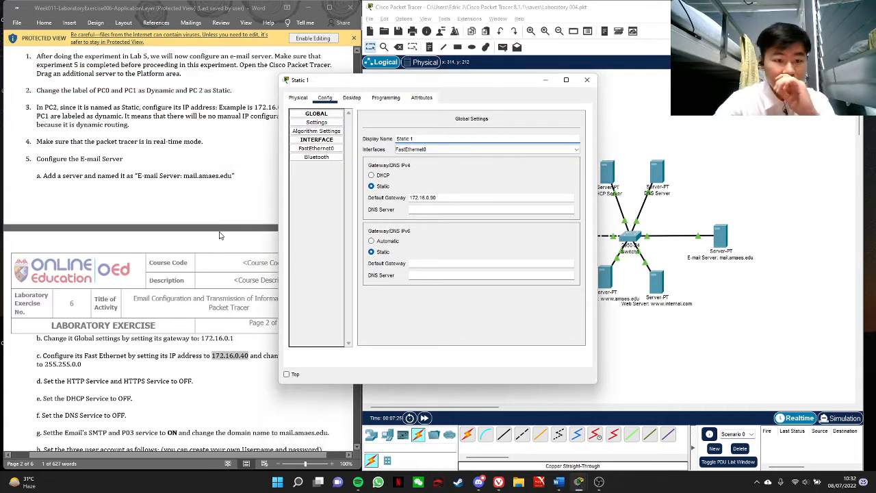
{"action": "scroll", "coordinate": [241, 224], "scroll_direction": "up", "scroll_amount": 1}
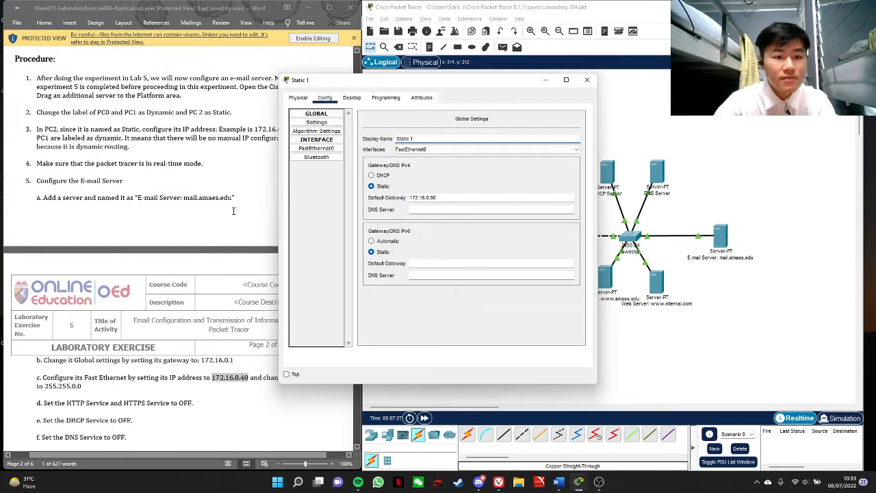
{"action": "scroll", "coordinate": [233, 211], "scroll_direction": "up", "scroll_amount": 3}
{"action": "left_click", "coordinate": [256, 194]}
{"action": "left_click_drag", "start_coordinate": [255, 195], "coordinate": [293, 196]}
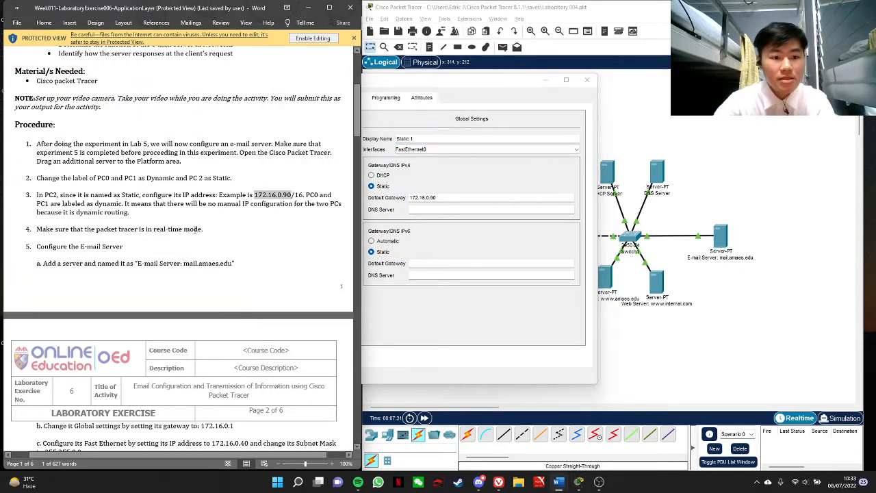
{"action": "left_click", "coordinate": [272, 215]}
{"action": "scroll", "coordinate": [272, 215], "scroll_direction": "down", "scroll_amount": 6}
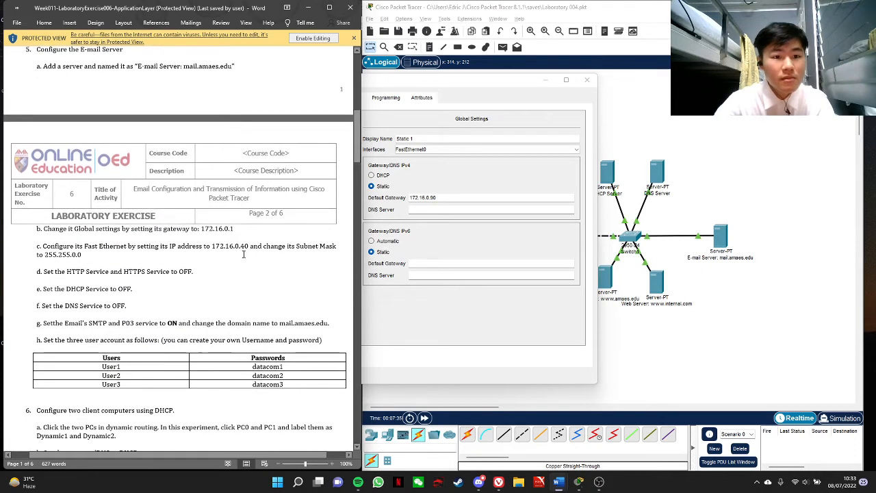
{"action": "scroll", "coordinate": [244, 254], "scroll_direction": "up", "scroll_amount": 3}
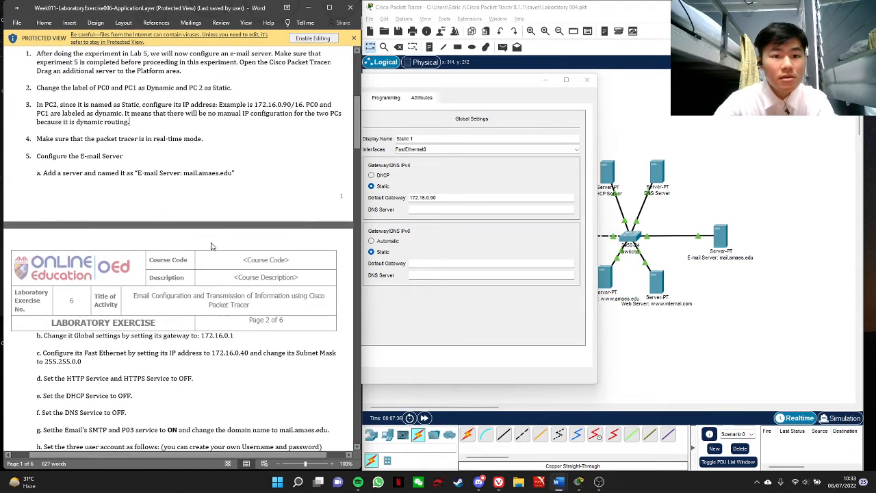
{"action": "scroll", "coordinate": [241, 203], "scroll_direction": "up", "scroll_amount": 1}
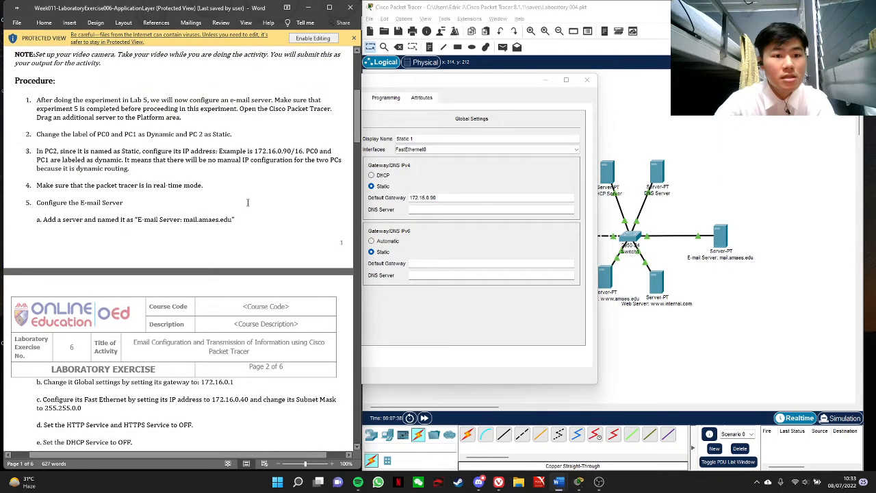
{"action": "scroll", "coordinate": [249, 201], "scroll_direction": "down", "scroll_amount": 10}
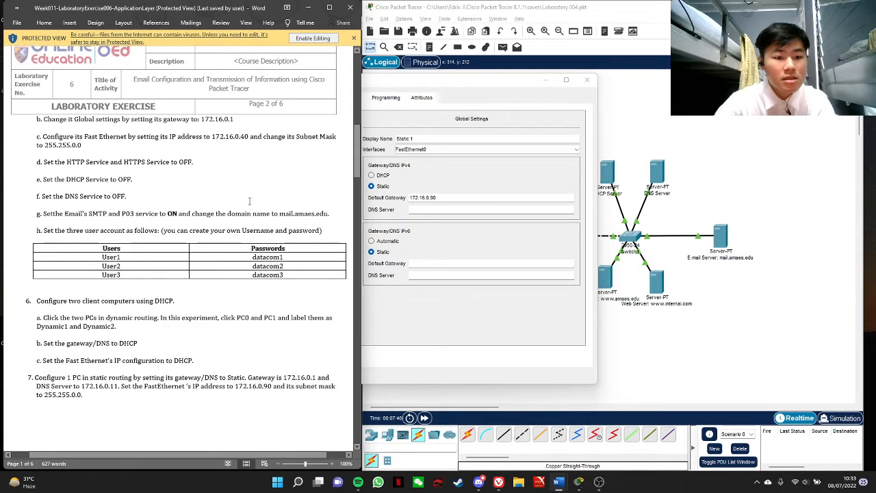
{"action": "scroll", "coordinate": [289, 189], "scroll_direction": "down", "scroll_amount": 1}
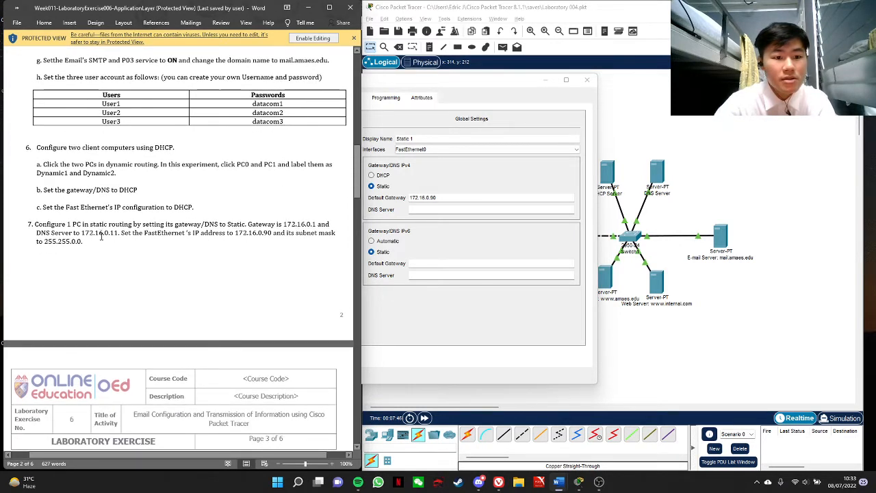
Set the Static 1 PC's IPv4 DNS server to 172.16.0.11, using the value from the lab instructions
{"action": "left_click_drag", "start_coordinate": [81, 233], "coordinate": [118, 233]}
{"action": "key", "text": "ctrl+c"}
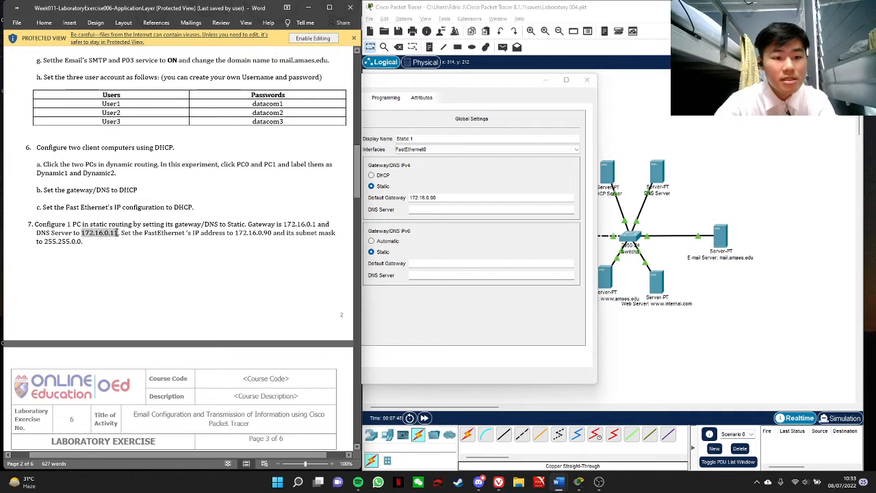
{"action": "left_click", "coordinate": [453, 209]}
{"action": "key", "text": "ctrl+v"}
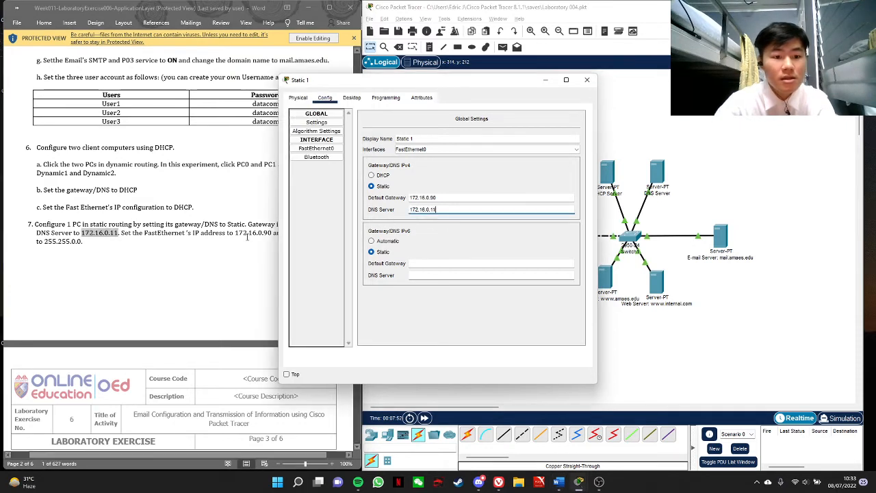
Set the Static 1 PC's IPv4 default gateway to 172.16.0.1, copied from the lab instructions
{"action": "left_click", "coordinate": [290, 225]}
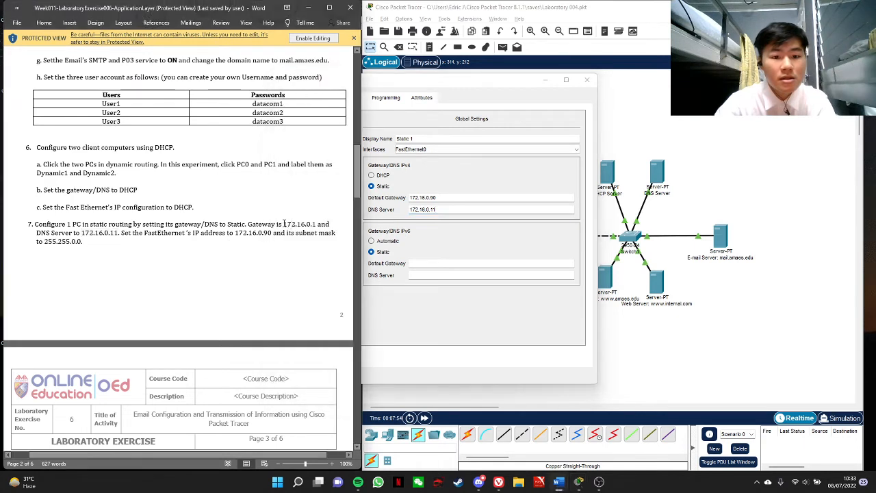
{"action": "left_click_drag", "start_coordinate": [283, 225], "coordinate": [315, 224]}
{"action": "key", "text": "ctrl+c"}
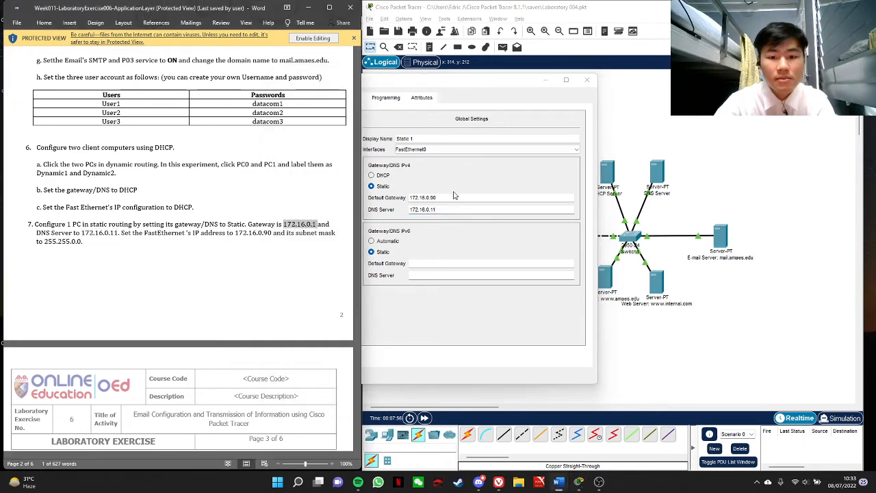
{"action": "left_click", "coordinate": [454, 197]}
{"action": "double_click", "coordinate": [448, 198]}
{"action": "key", "text": "ctrl+v"}
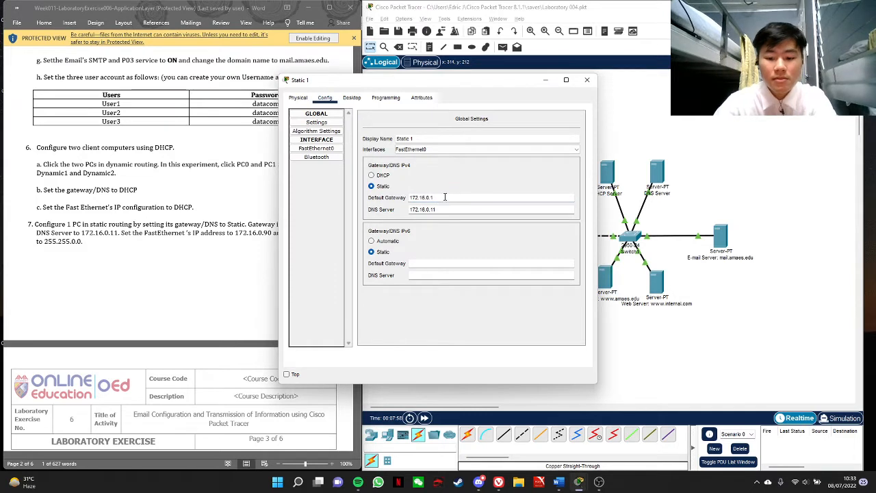
{"action": "left_click", "coordinate": [431, 209]}
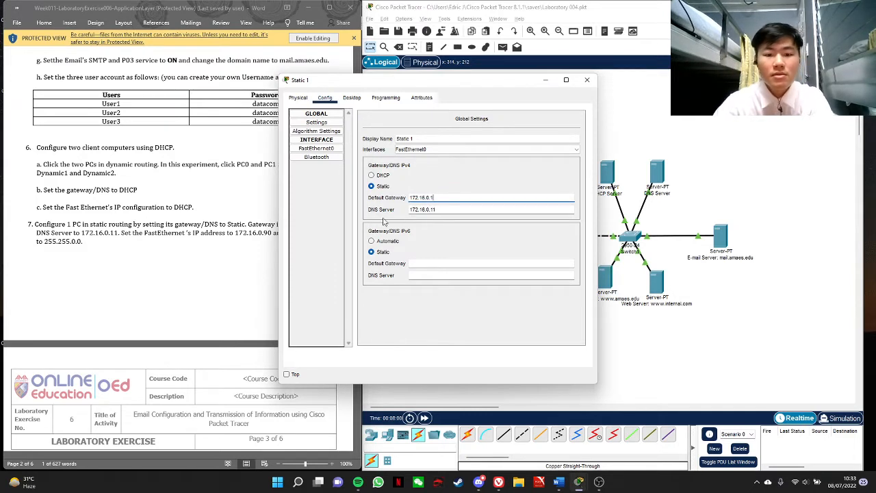
Check the Static 1 PC's FastEthernet0 IP address and subnet mask against the lab instructions and close its settings
{"action": "left_click", "coordinate": [228, 241]}
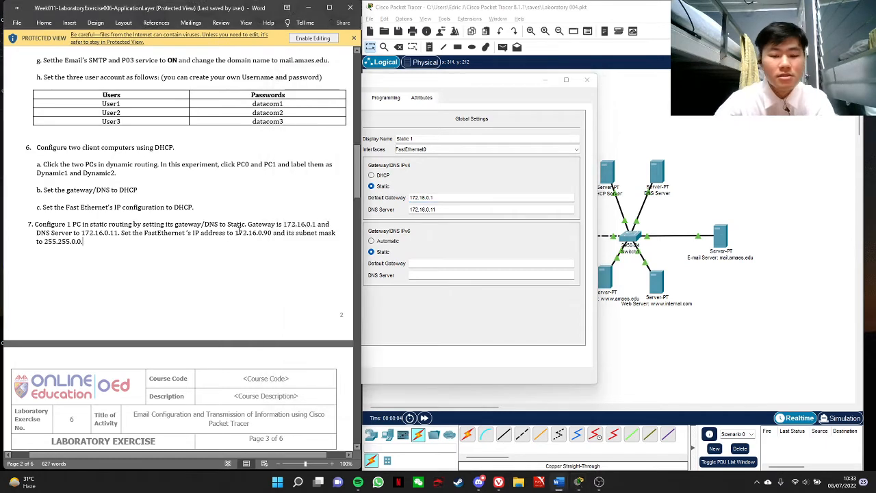
{"action": "scroll", "coordinate": [246, 227], "scroll_direction": "down", "scroll_amount": 2}
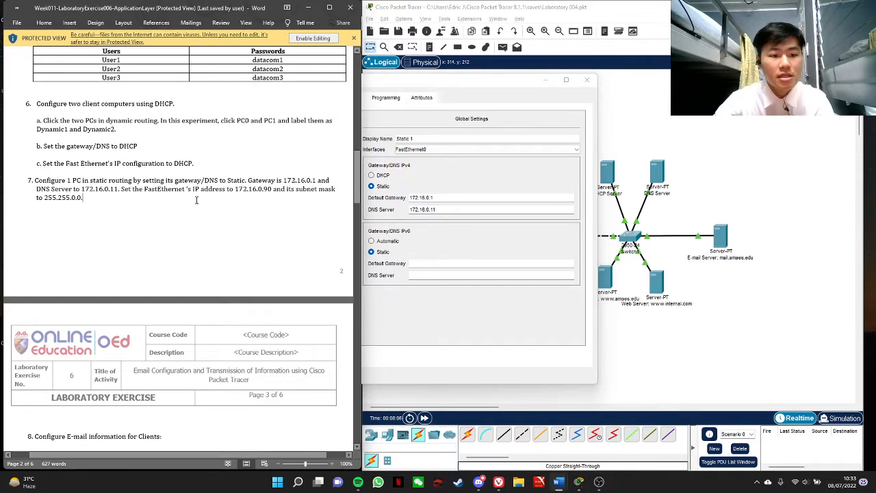
{"action": "left_click", "coordinate": [426, 218]}
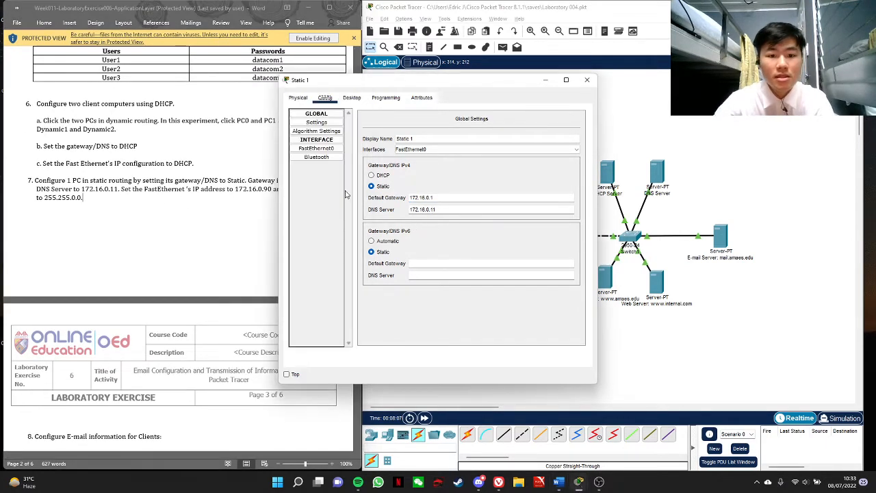
{"action": "left_click", "coordinate": [335, 150]}
{"action": "left_click", "coordinate": [249, 209]}
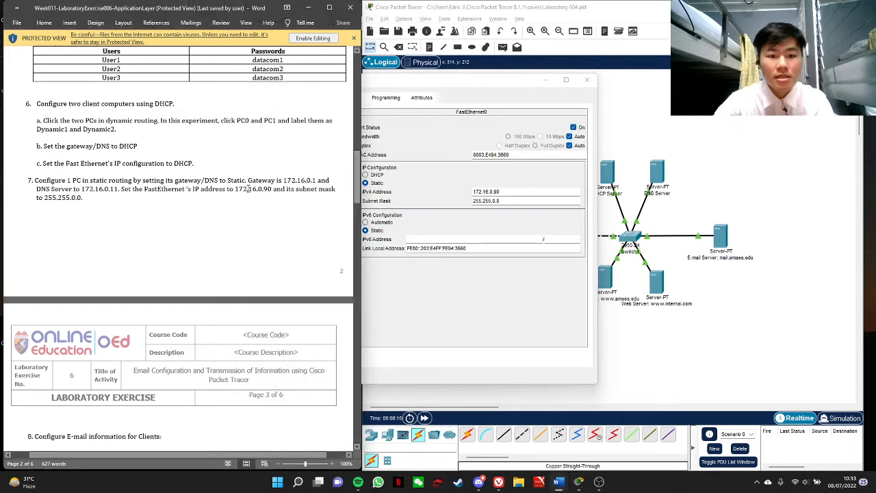
{"action": "left_click_drag", "start_coordinate": [234, 189], "coordinate": [272, 190]}
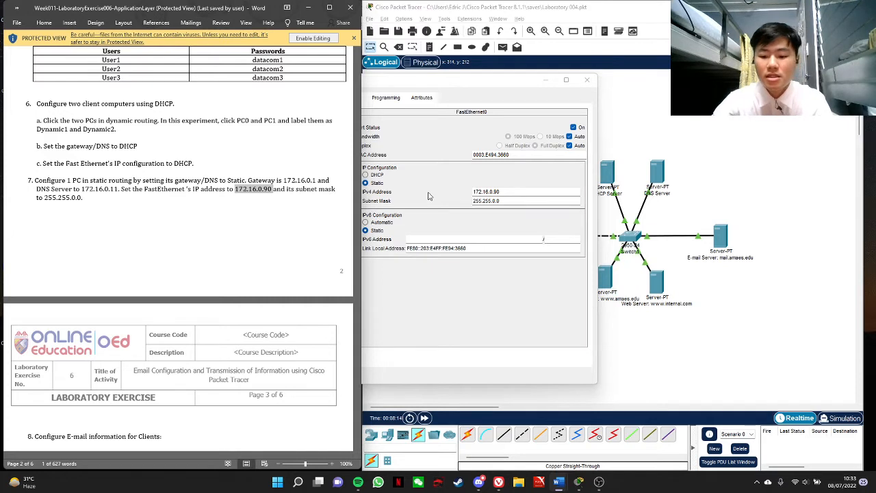
{"action": "left_click", "coordinate": [428, 196]}
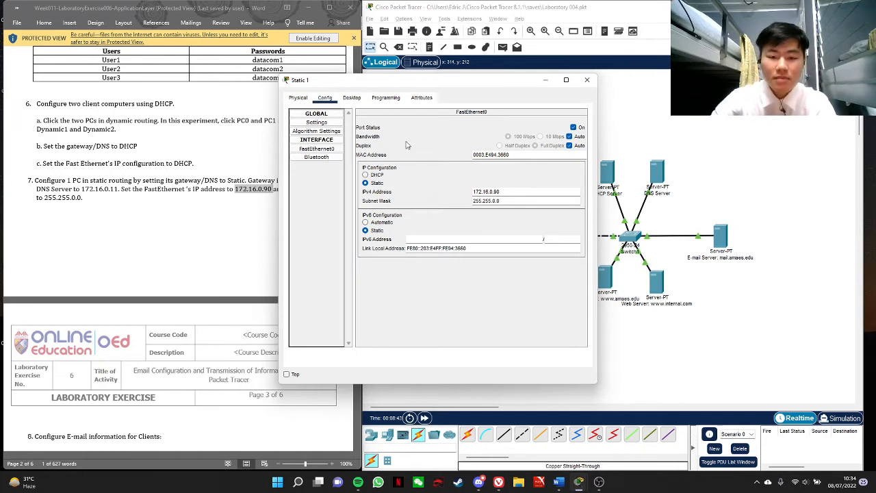
{"action": "left_click", "coordinate": [587, 81]}
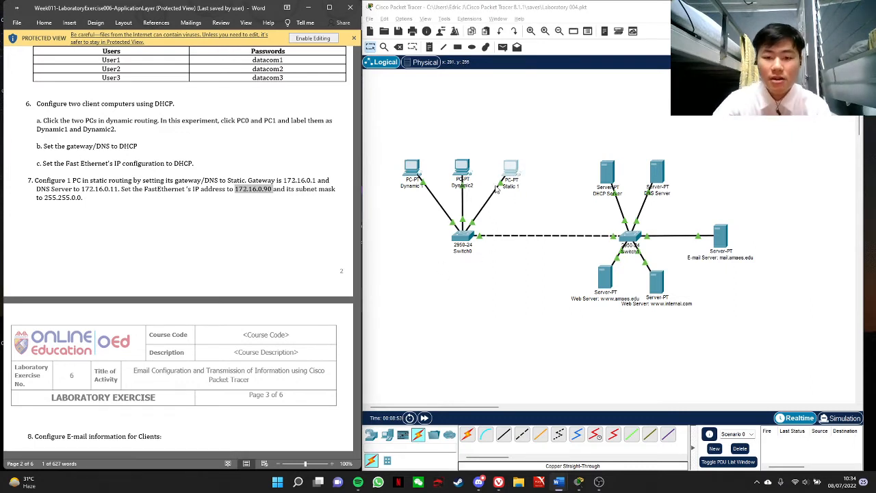
Check the Dynamic 1 PC's gateway and DNS settings, and read the lab's example for configuring client e-mail information
{"action": "left_click", "coordinate": [410, 176]}
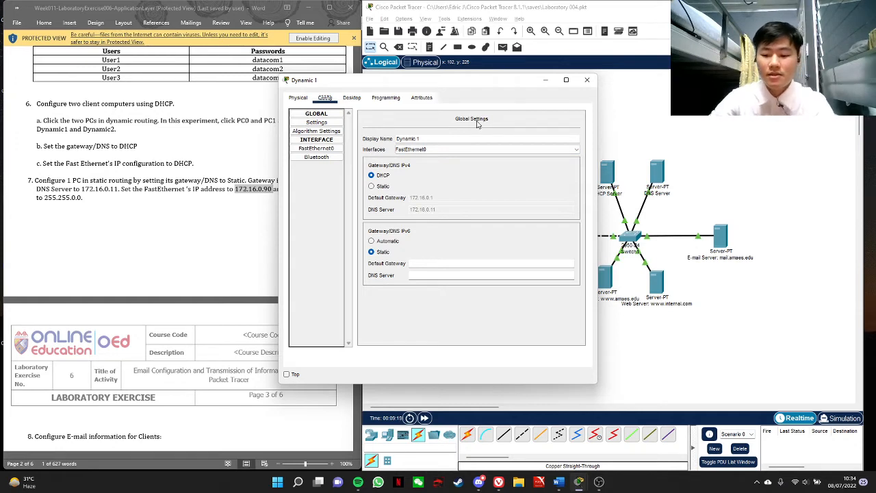
{"action": "left_click", "coordinate": [587, 79]}
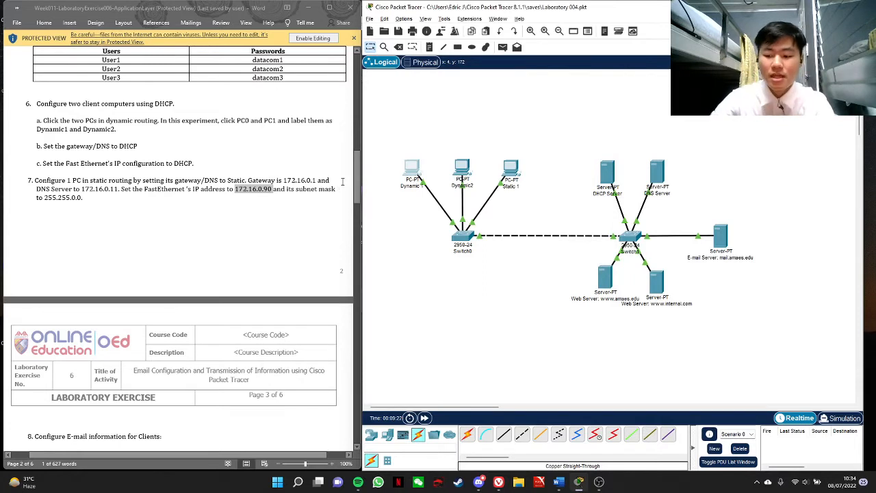
{"action": "scroll", "coordinate": [307, 196], "scroll_direction": "down", "scroll_amount": 5}
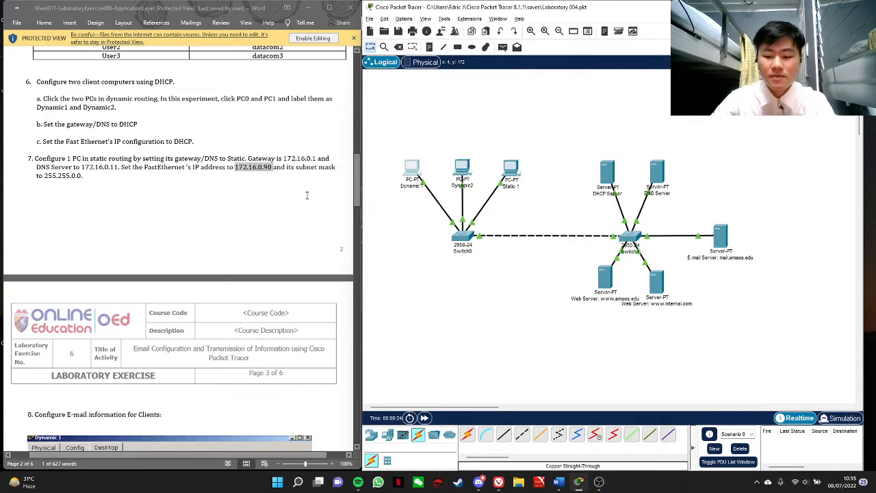
{"action": "scroll", "coordinate": [233, 182], "scroll_direction": "up", "scroll_amount": 2}
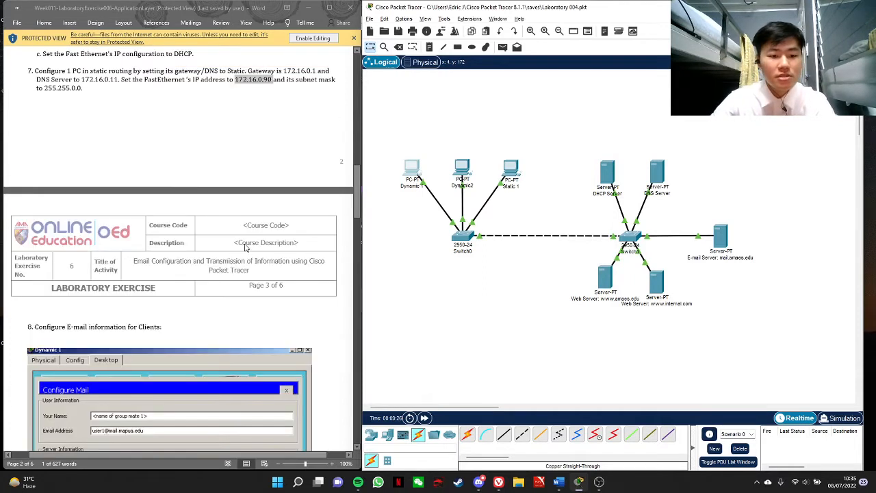
{"action": "scroll", "coordinate": [250, 244], "scroll_direction": "down", "scroll_amount": 3}
{"action": "scroll", "coordinate": [253, 245], "scroll_direction": "down", "scroll_amount": 1}
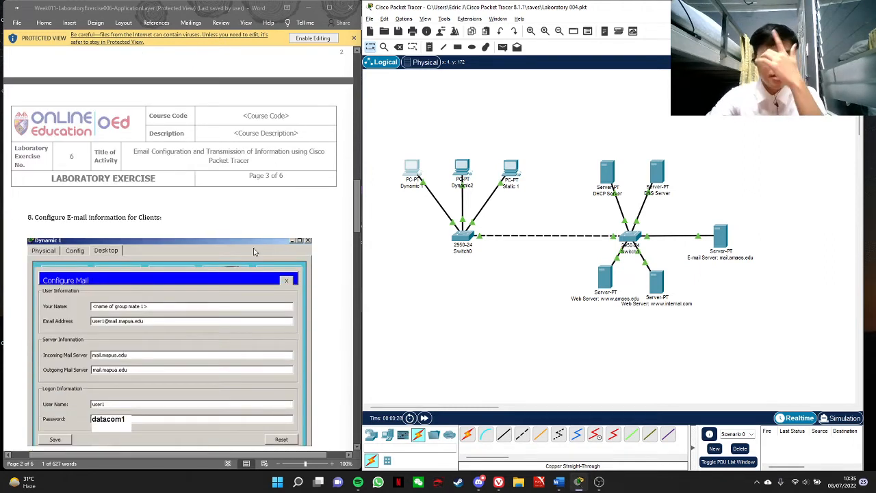
{"action": "scroll", "coordinate": [253, 252], "scroll_direction": "down", "scroll_amount": 3}
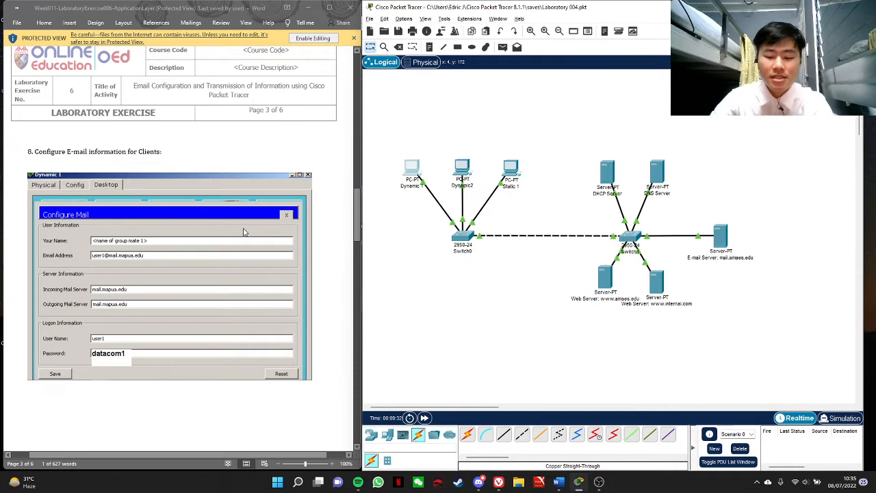
{"action": "scroll", "coordinate": [243, 233], "scroll_direction": "down", "scroll_amount": 2}
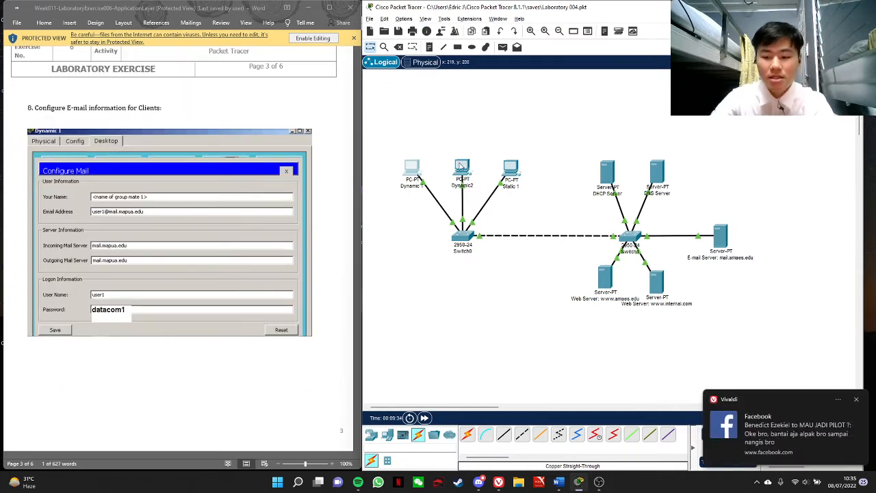
Open the mail configuration of the Dynamic 1 PC beside the lab example and set the user's name to "Dynamic 1"
{"action": "left_click", "coordinate": [415, 170]}
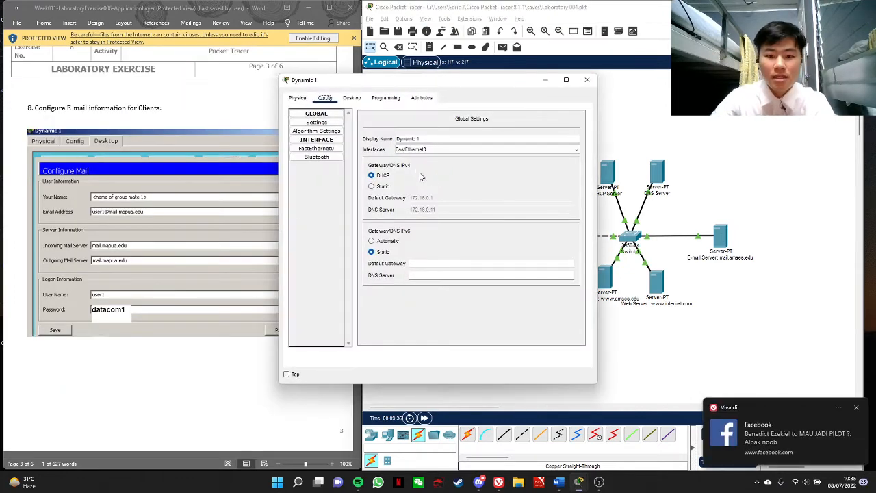
{"action": "left_click", "coordinate": [360, 98]}
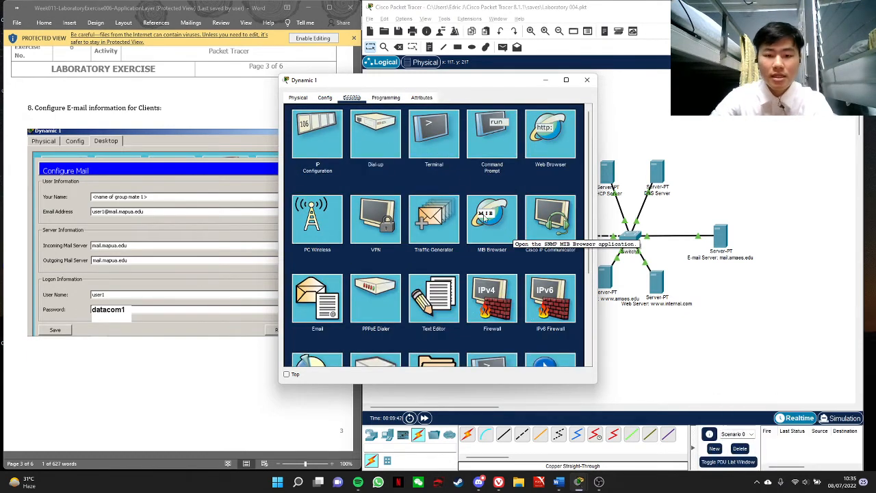
{"action": "left_click_drag", "start_coordinate": [524, 85], "coordinate": [377, 72]}
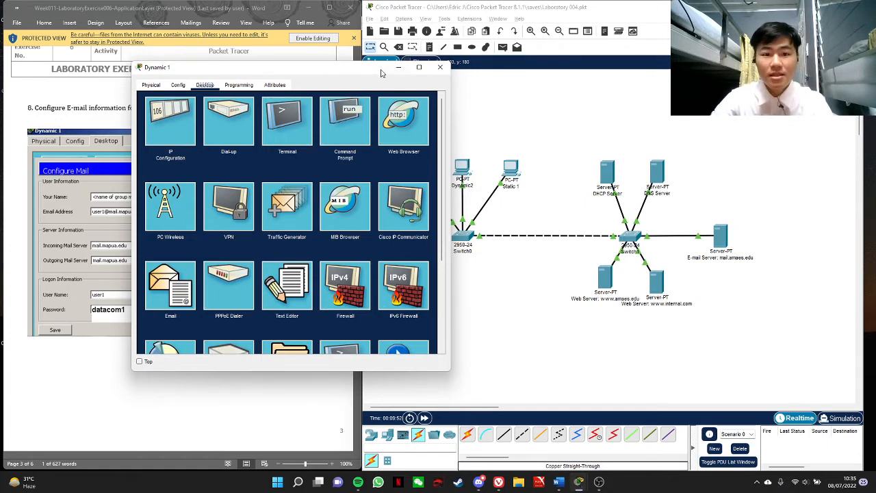
{"action": "mouse_move", "coordinate": [380, 69]}
{"action": "left_mouse_down"}
{"action": "mouse_move", "coordinate": [542, 77]}
{"action": "mouse_move", "coordinate": [413, 92]}
{"action": "mouse_move", "coordinate": [366, 69]}
{"action": "left_mouse_up"}
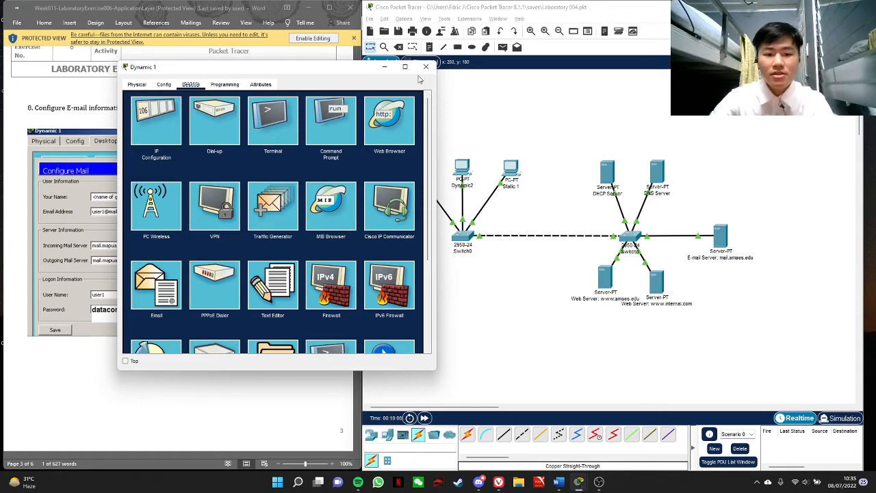
{"action": "mouse_move", "coordinate": [366, 72]}
{"action": "left_mouse_down"}
{"action": "mouse_move", "coordinate": [405, 68]}
{"action": "mouse_move", "coordinate": [356, 66]}
{"action": "mouse_move", "coordinate": [379, 67]}
{"action": "left_mouse_up"}
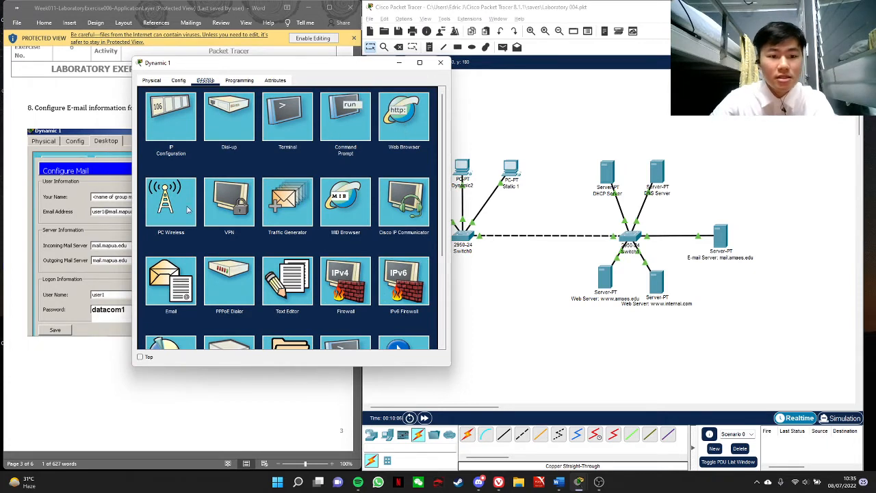
{"action": "left_click", "coordinate": [176, 288]}
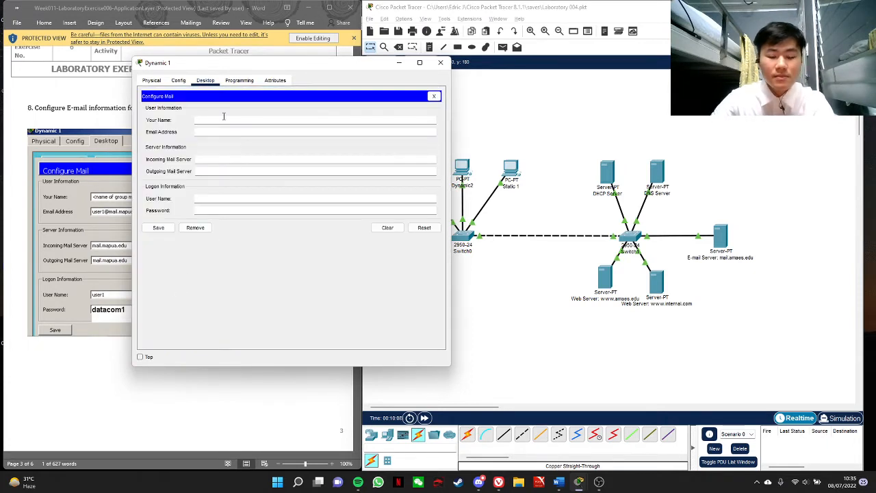
{"action": "left_click", "coordinate": [223, 118]}
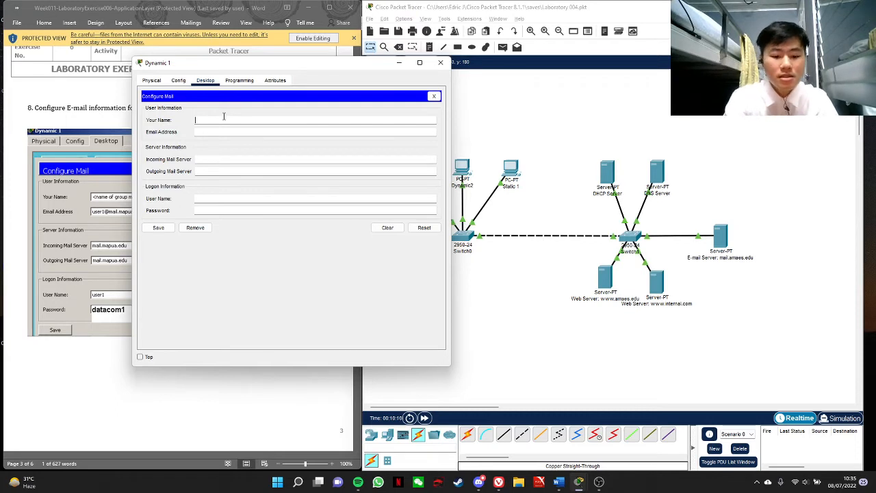
{"action": "type", "text": "Dynamic 1"}
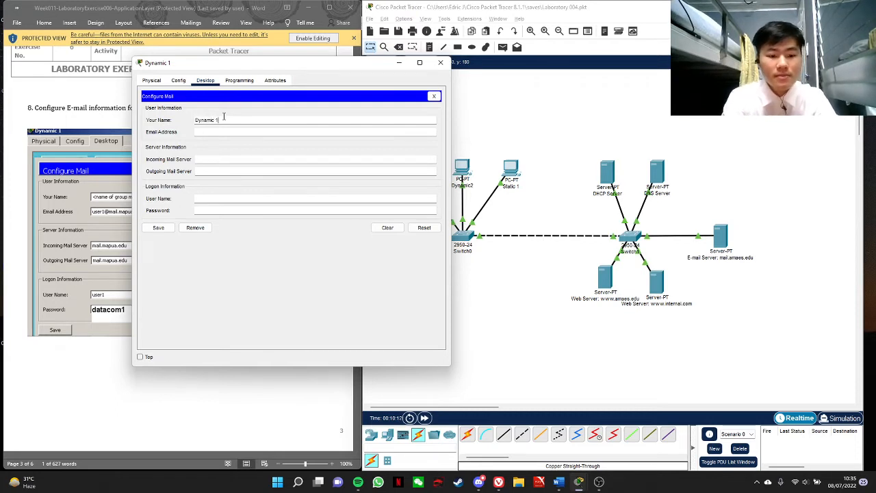
{"action": "key", "text": "Tab"}
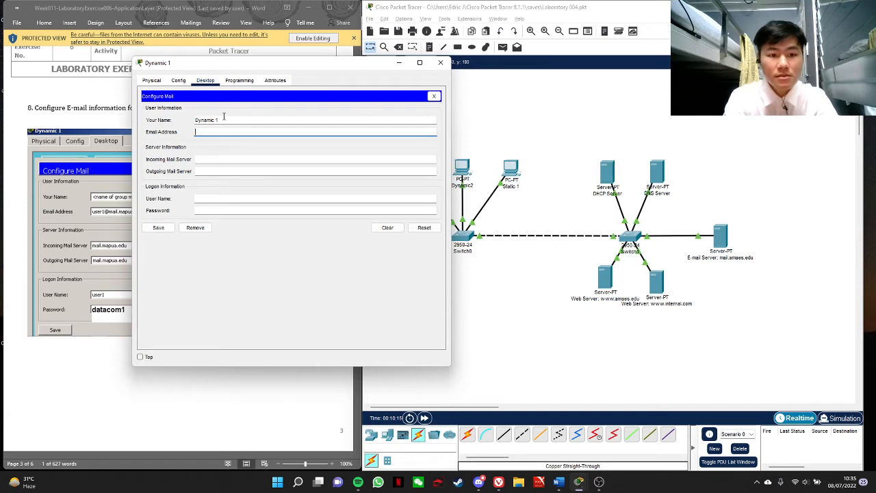
Fill in the first user's e-mail address on the mail.amaes.edu domain in Dynamic 1's mail configuration
{"action": "type", "text": "dny"}
{"action": "key", "text": "BackSpace"}
{"action": "key", "text": "BackSpace"}
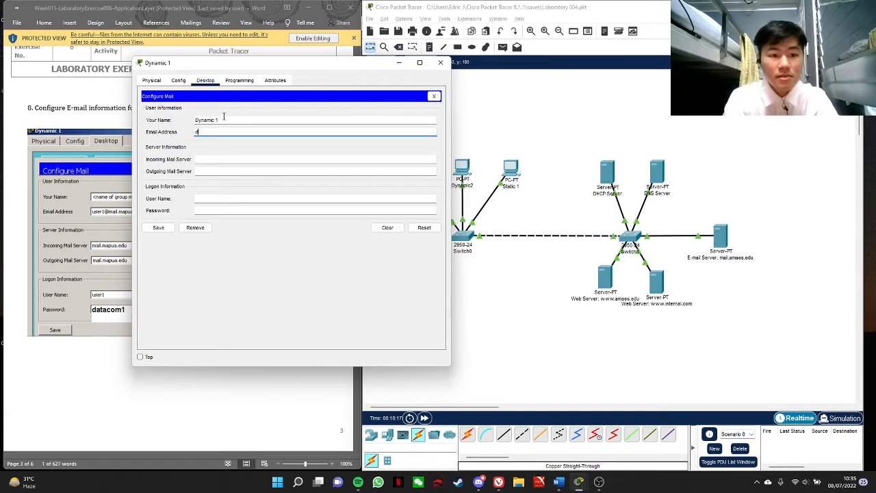
{"action": "type", "text": "user"}
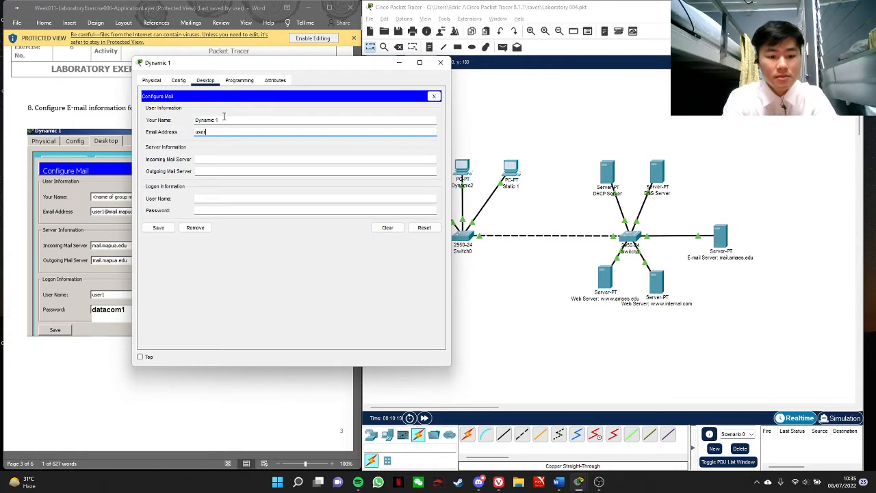
{"action": "type", "text": "1@a"}
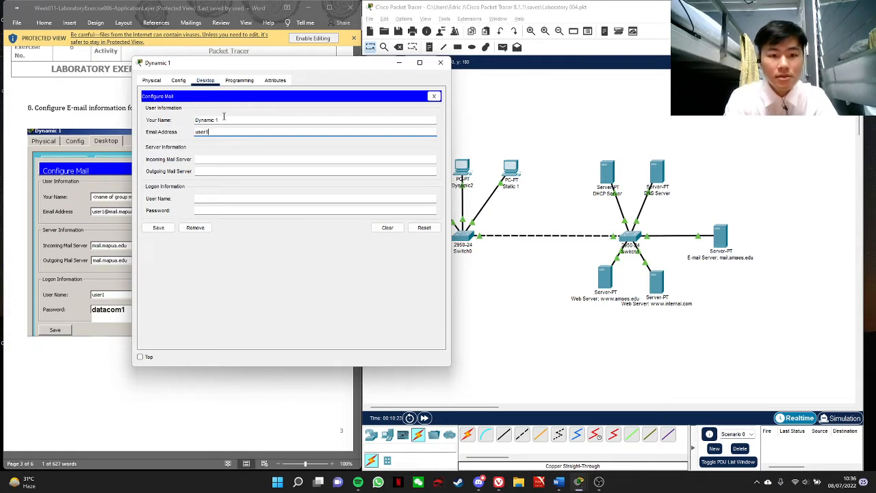
{"action": "type", "text": "@mail"}
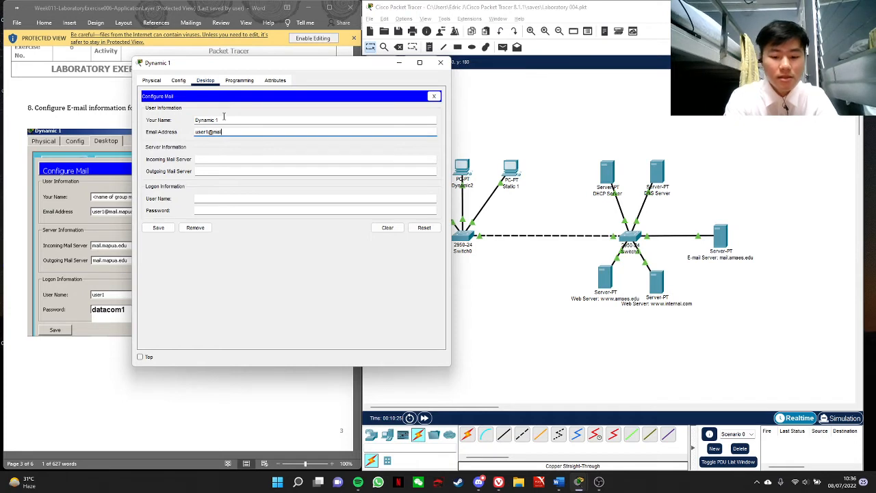
{"action": "type", "text": ".amaes.edu"}
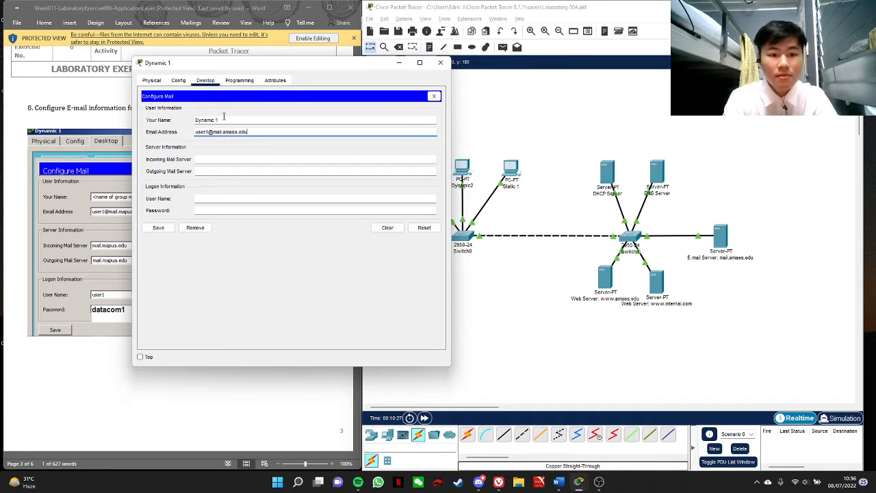
{"action": "key", "text": "Tab"}
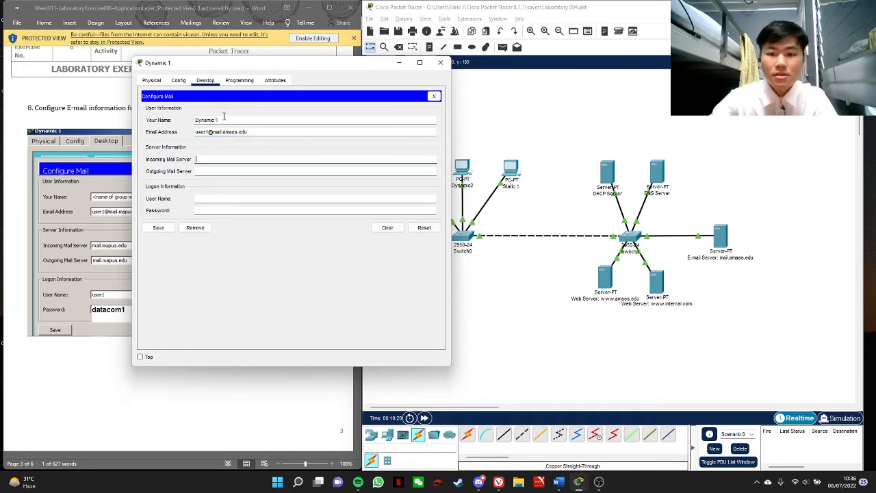
Look up the IPv4 address of the mail.amaes.edu server's FastEthernet0 interface, copy it, and minimize the server's window
{"action": "left_click", "coordinate": [720, 236]}
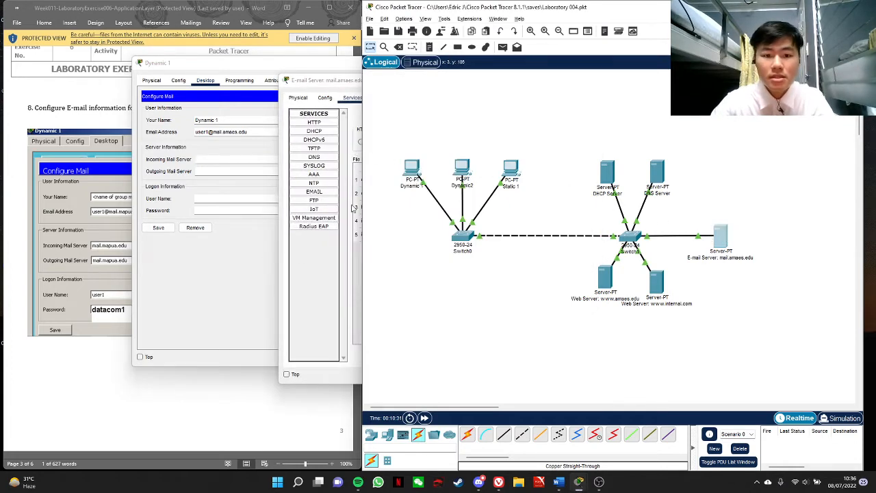
{"action": "left_click", "coordinate": [330, 261]}
{"action": "left_click", "coordinate": [324, 157]}
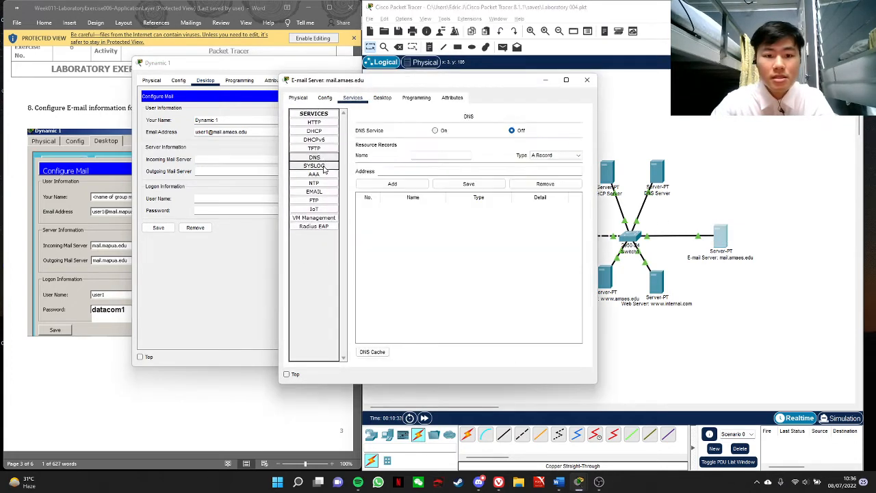
{"action": "left_click", "coordinate": [315, 191]}
{"action": "left_click", "coordinate": [325, 97]}
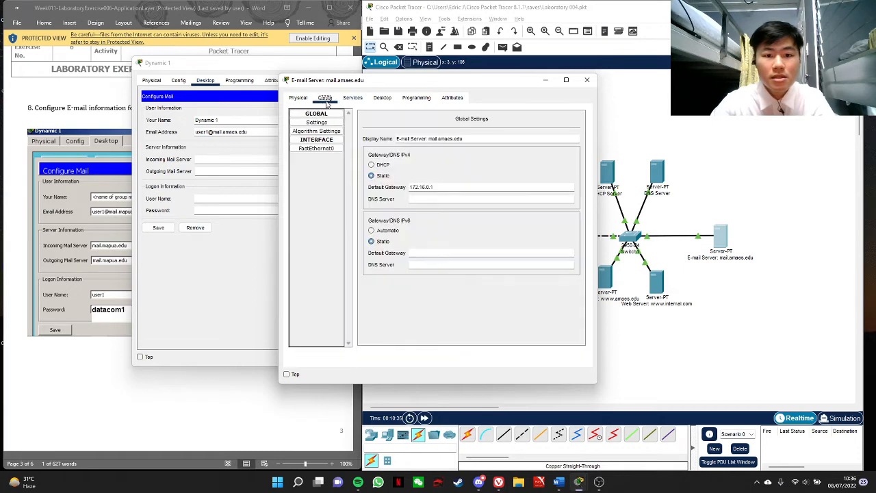
{"action": "left_click", "coordinate": [317, 149]}
{"action": "left_click_drag", "start_coordinate": [513, 192], "coordinate": [471, 192]}
{"action": "key", "text": "ctrl+c"}
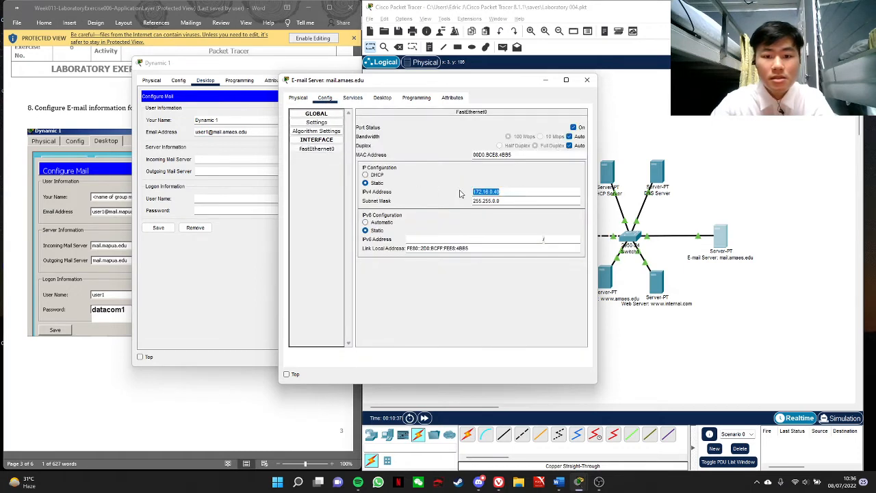
{"action": "left_click", "coordinate": [546, 80]}
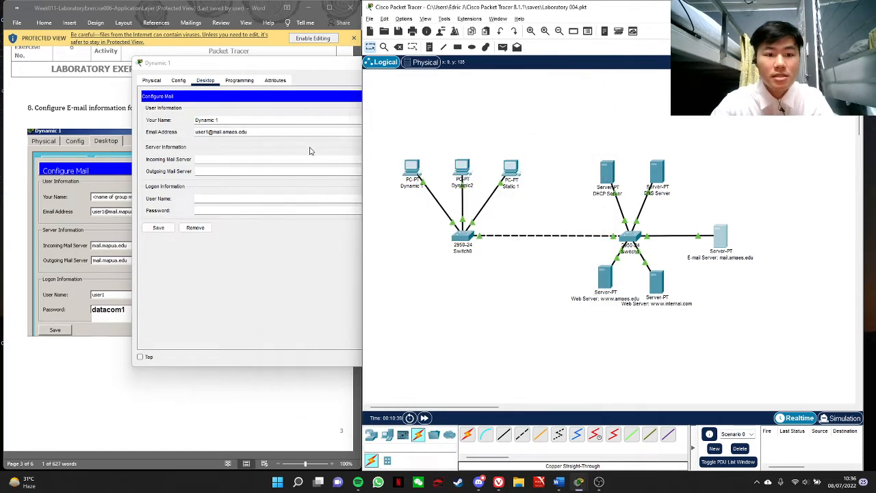
Set both the incoming and outgoing mail server to 172.16.0.40 in Dynamic 1's mail configuration
{"action": "left_click", "coordinate": [284, 159]}
{"action": "key", "text": "ctrl+v"}
{"action": "left_click", "coordinate": [255, 171]}
{"action": "key", "text": "ctrl+v"}
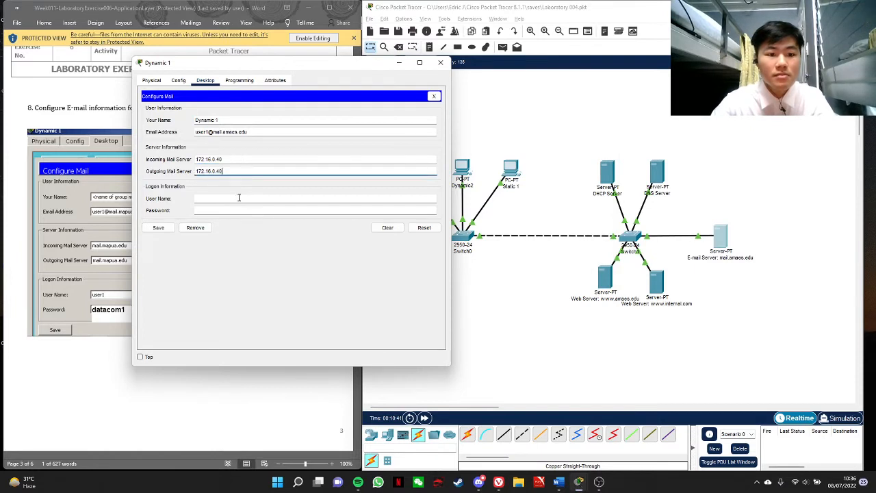
Enter the logon user name user1 and the account password for Dynamic 1, save the mail configuration, and close the PC's window
{"action": "left_click", "coordinate": [240, 199]}
{"action": "type", "text": "user1"}
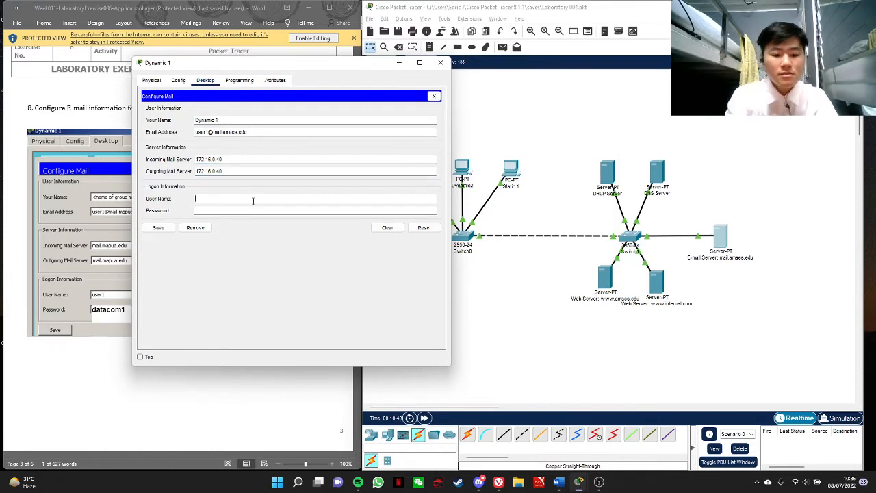
{"action": "key", "text": "Tab"}
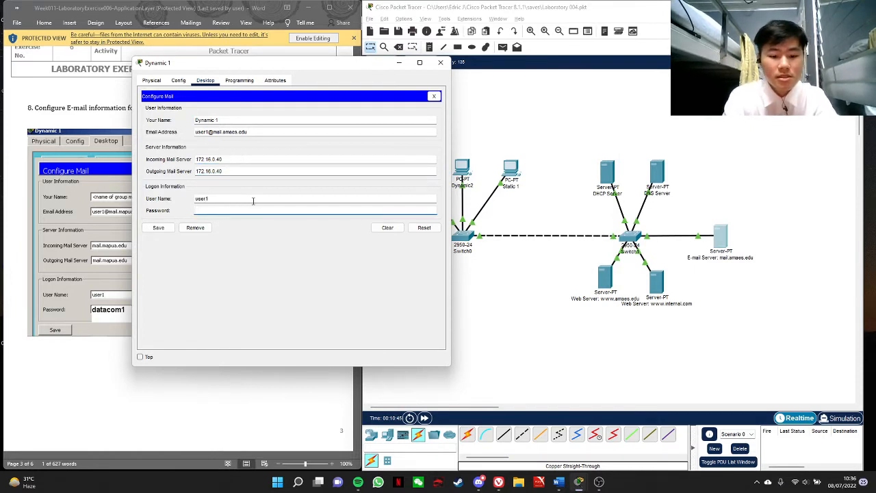
{"action": "type", "text": "datacom1"}
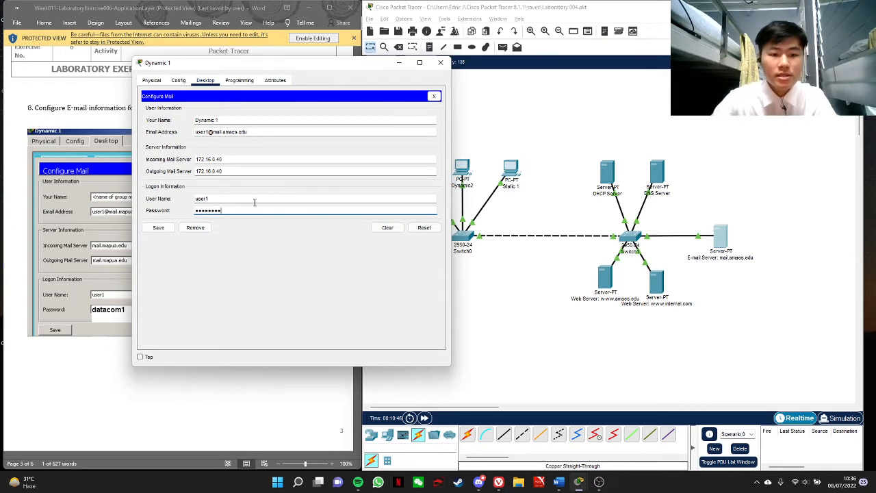
{"action": "left_click", "coordinate": [158, 228]}
{"action": "left_click", "coordinate": [440, 62]}
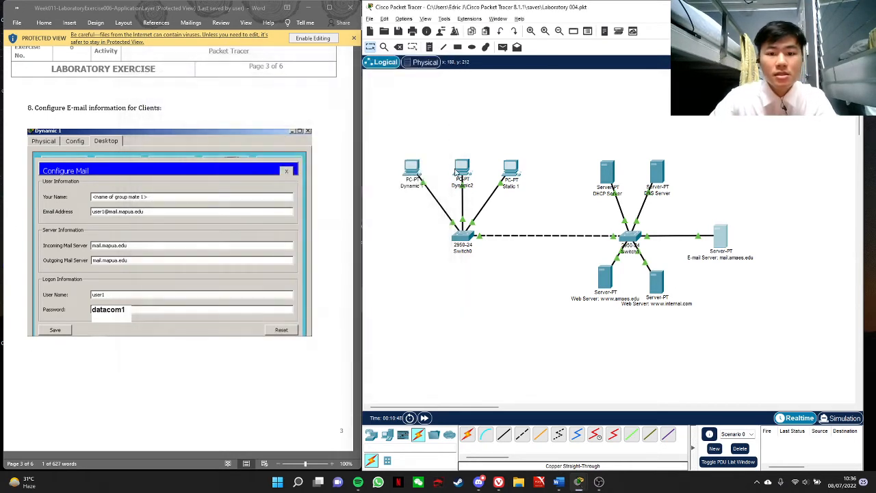
Open the mail configuration of the Dynamic2 PC and set the user's name to "Dynamic 2"
{"action": "left_click", "coordinate": [457, 172]}
{"action": "left_click", "coordinate": [324, 97]}
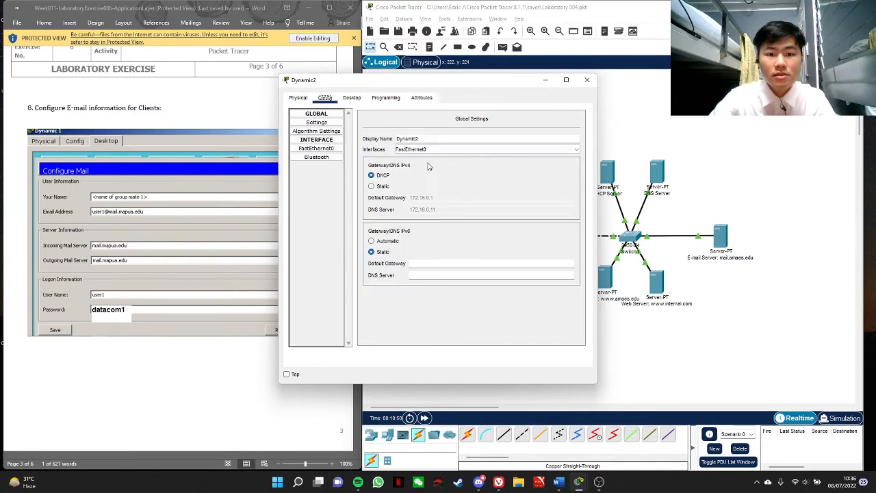
{"action": "left_click", "coordinate": [353, 100]}
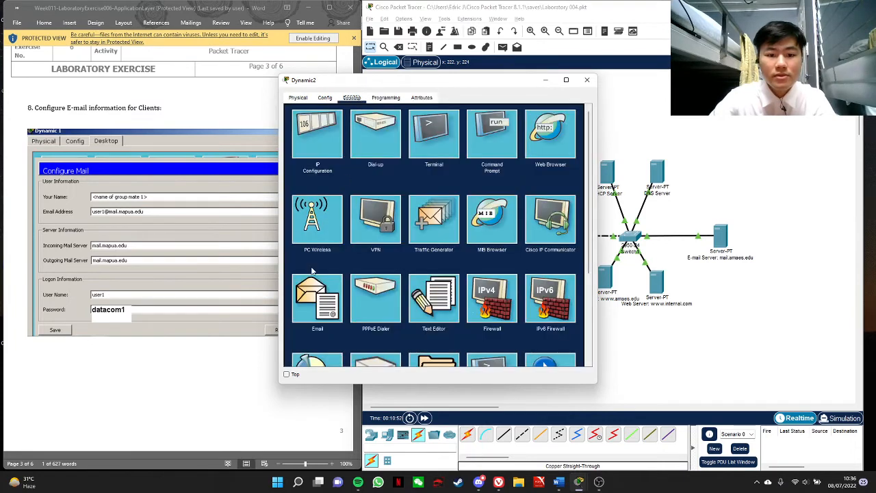
{"action": "left_click", "coordinate": [313, 294]}
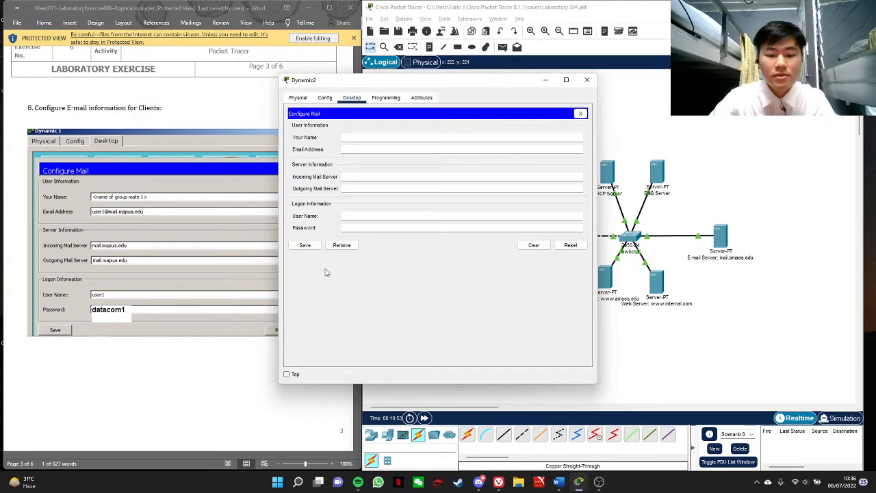
{"action": "left_click", "coordinate": [360, 140]}
{"action": "type", "text": "Dynamic2"}
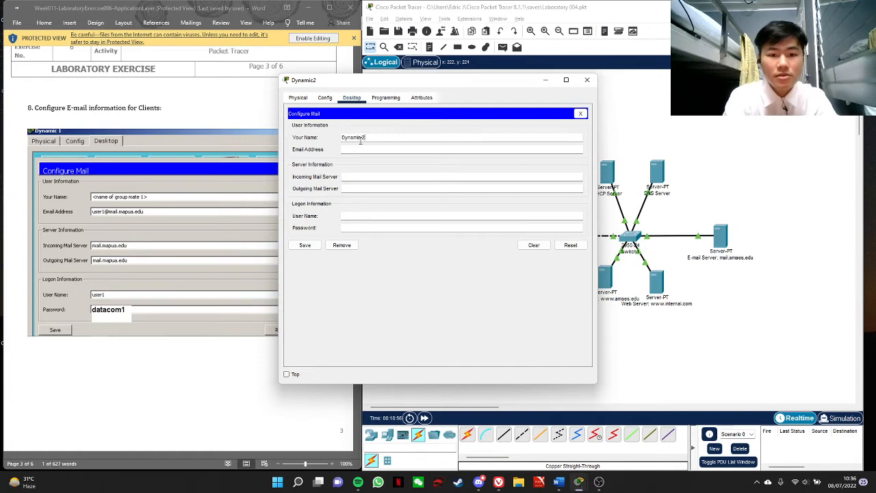
Fill in the second user's e-mail address on the mail.amaes.edu domain in Dynamic2's mail configuration
{"action": "key", "text": "Tab"}
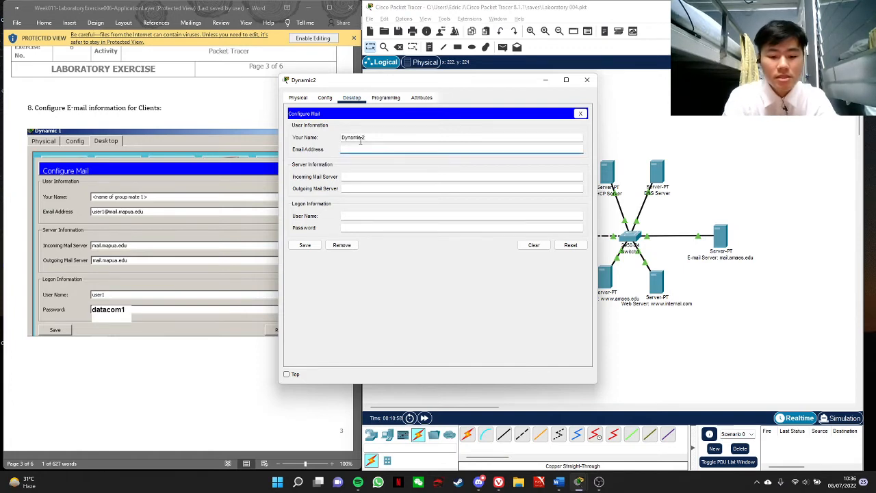
{"action": "type", "text": "user2@mail.ama"}
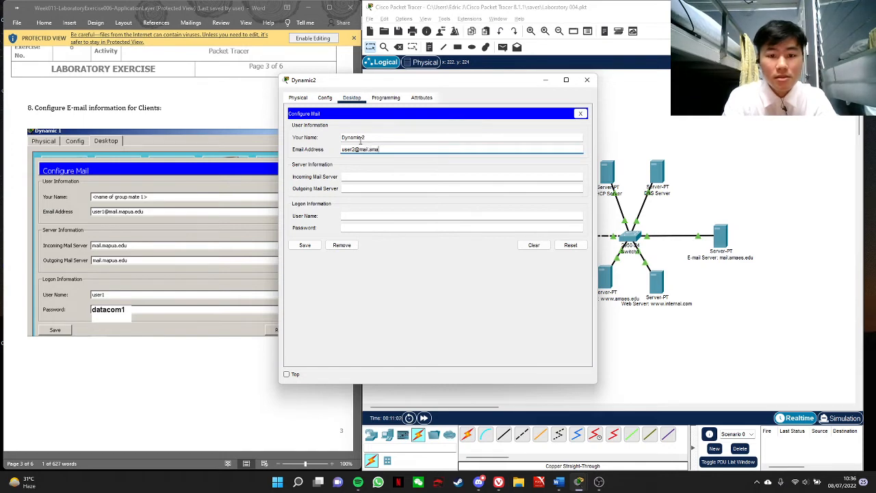
{"action": "type", "text": "es.edu"}
Set Dynamic2's incoming and outgoing mail servers to 172.16.0.40
{"action": "key", "text": "Tab"}
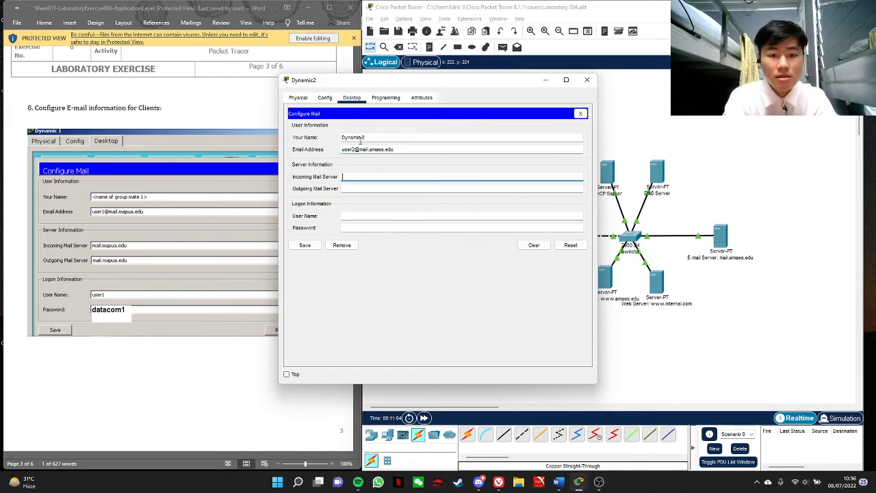
{"action": "key", "text": "ctrl+v"}
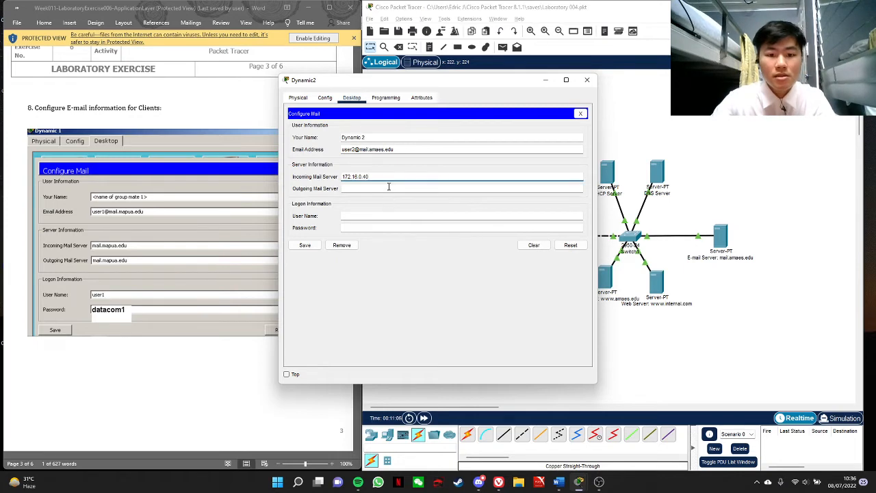
{"action": "left_click", "coordinate": [389, 188]}
{"action": "key", "text": "ctrl+v"}
Enter the logon user name user2 and the account password for Dynamic2, save the mail configuration, and close the PC's window
{"action": "left_click", "coordinate": [369, 218]}
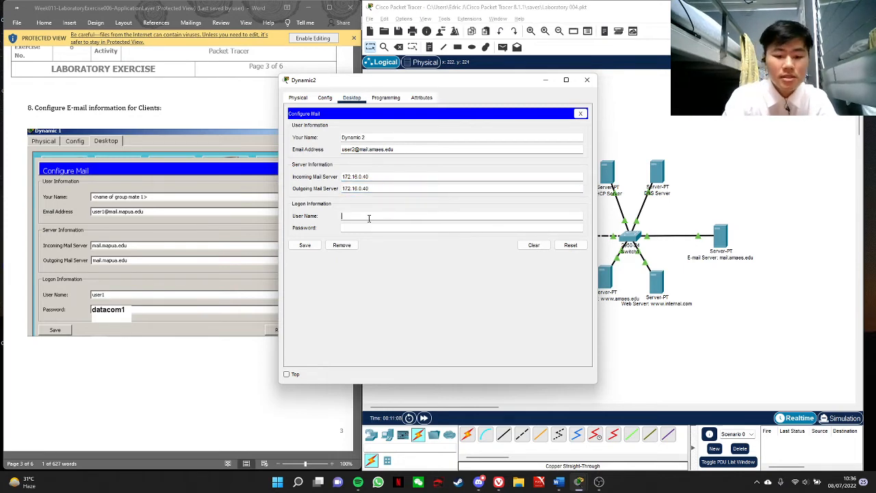
{"action": "type", "text": "user2"}
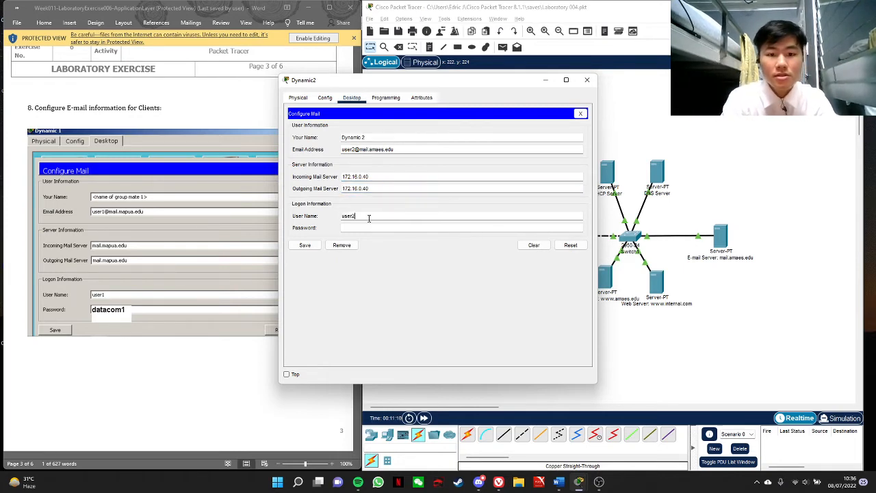
{"action": "key", "text": "Tab"}
{"action": "type", "text": "dat"}
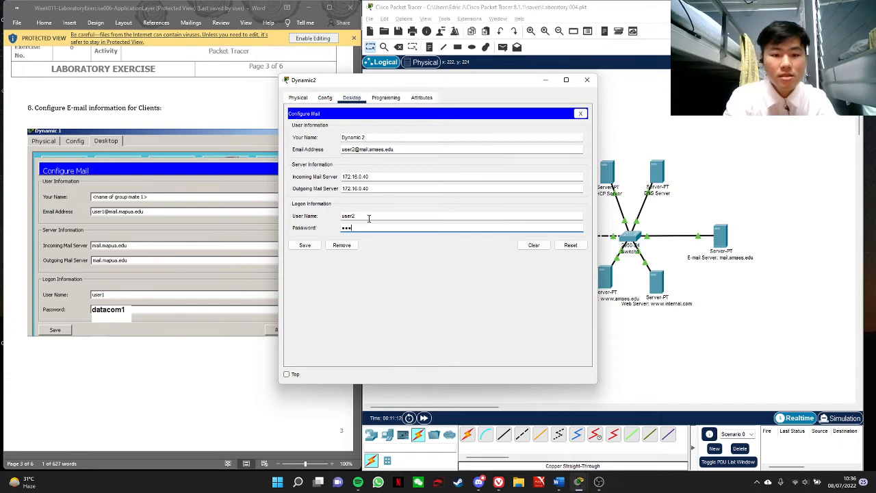
{"action": "type", "text": "acom2"}
{"action": "left_click", "coordinate": [305, 245]}
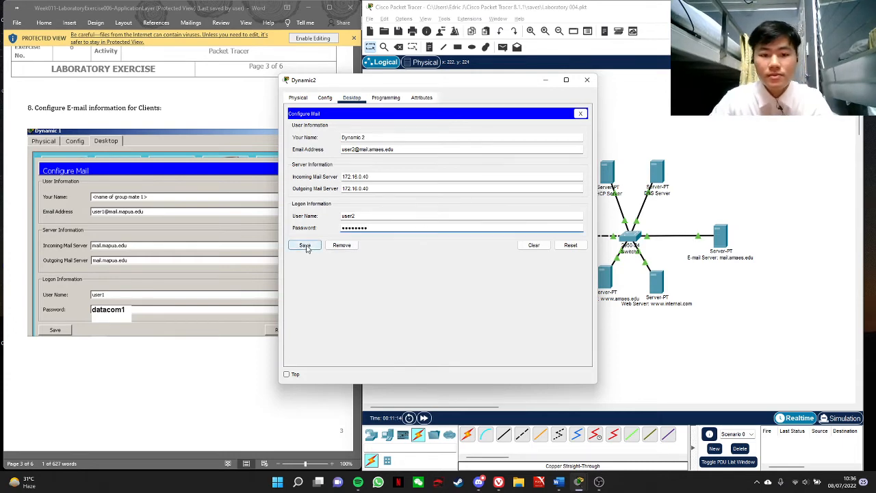
{"action": "left_click", "coordinate": [587, 80]}
Open the mail configuration of the Static 1 PC and set the user's name to "User3"
{"action": "left_click", "coordinate": [515, 169]}
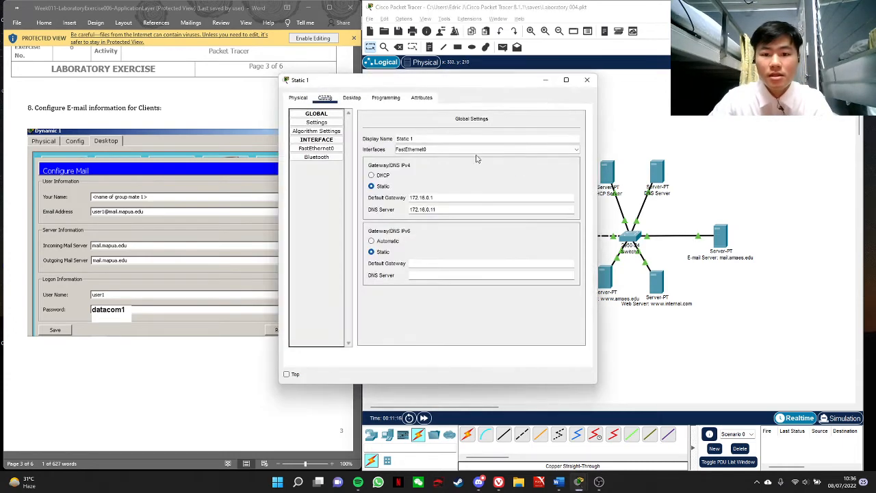
{"action": "left_click", "coordinate": [352, 98]}
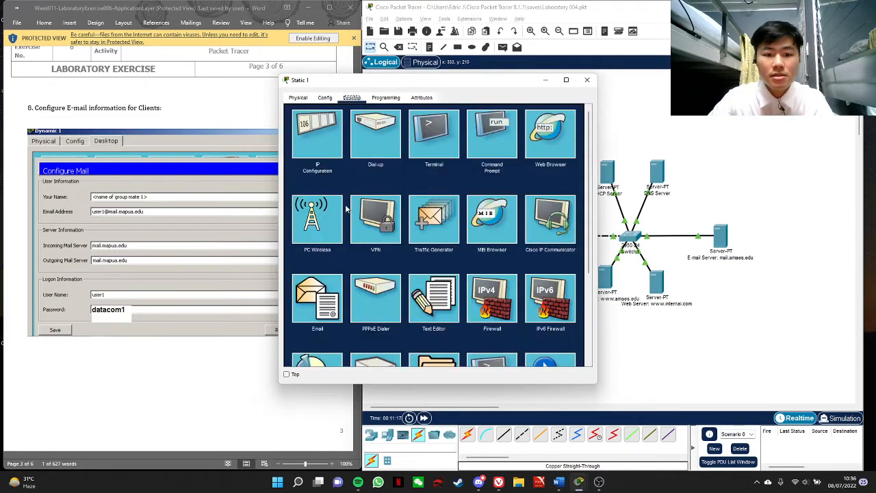
{"action": "left_click", "coordinate": [317, 299]}
{"action": "left_click", "coordinate": [372, 138]}
{"action": "type", "text": "U"}
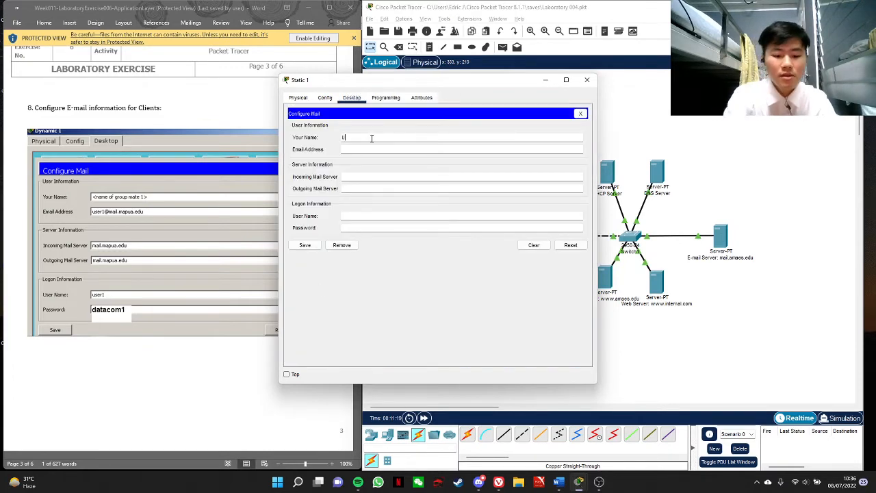
{"action": "type", "text": "ser3"}
Fill in the third user's e-mail address on the mail.amaes.edu domain in Static 1's mail configuration
{"action": "key", "text": "Tab"}
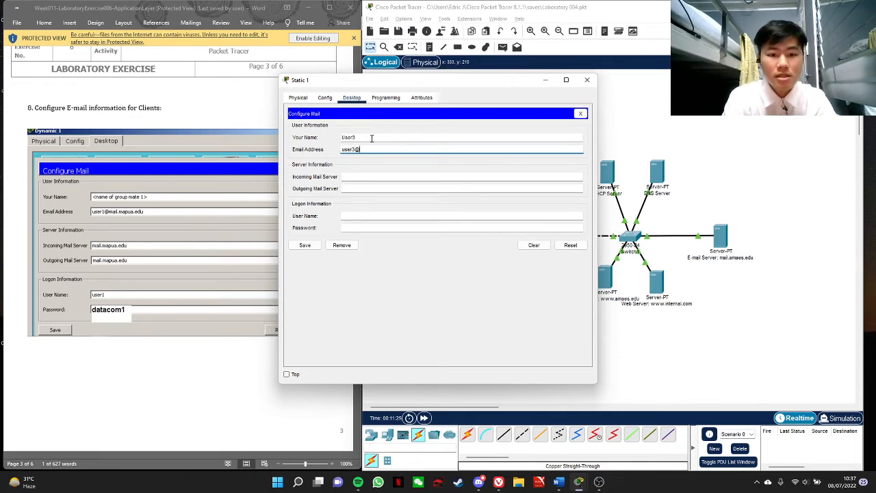
{"action": "type", "text": "user3@ma"}
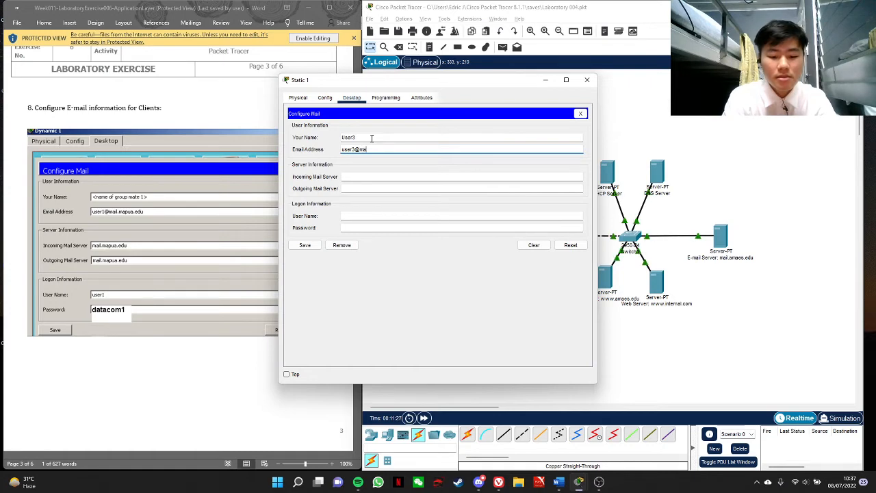
{"action": "type", "text": "il.amaes.edu"}
Set Static 1's incoming and outgoing mail servers to 172.16.0.40
{"action": "key", "text": "Tab"}
{"action": "type", "text": "172.16.0.40"}
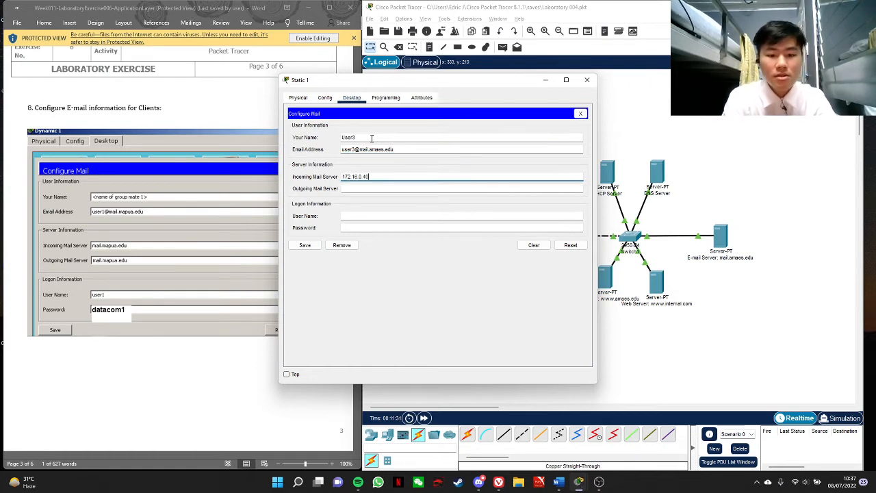
{"action": "key", "text": "Tab"}
{"action": "type", "text": "172.16.0.40"}
Enter the logon user name user3 and the account password for Static 1, save the mail configuration, and close the PC's window
{"action": "key", "text": "Tab"}
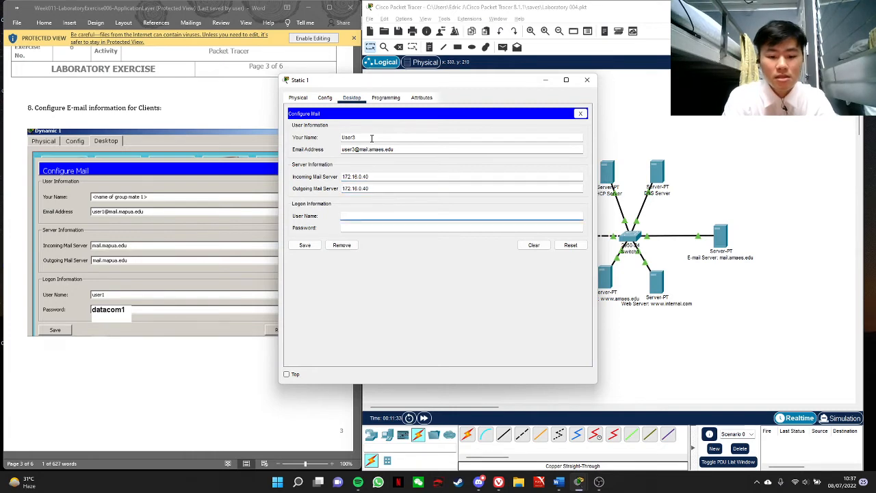
{"action": "type", "text": "user3"}
{"action": "key", "text": "Tab"}
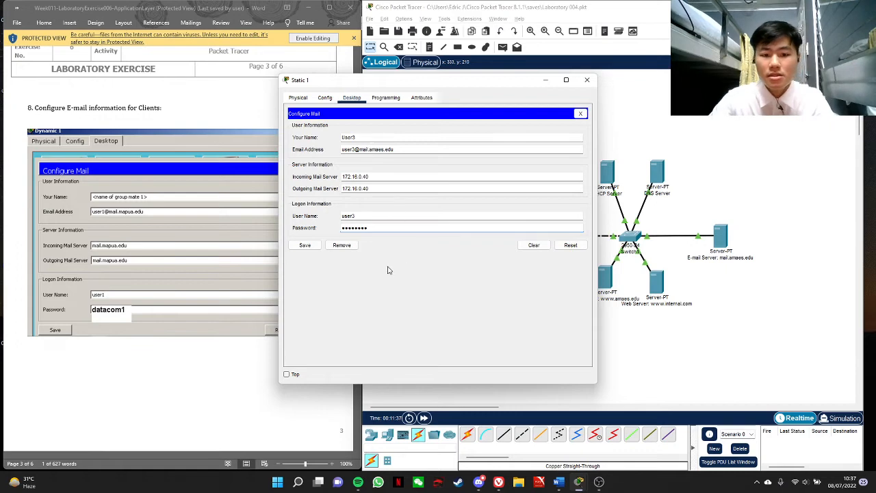
{"action": "left_click", "coordinate": [317, 247]}
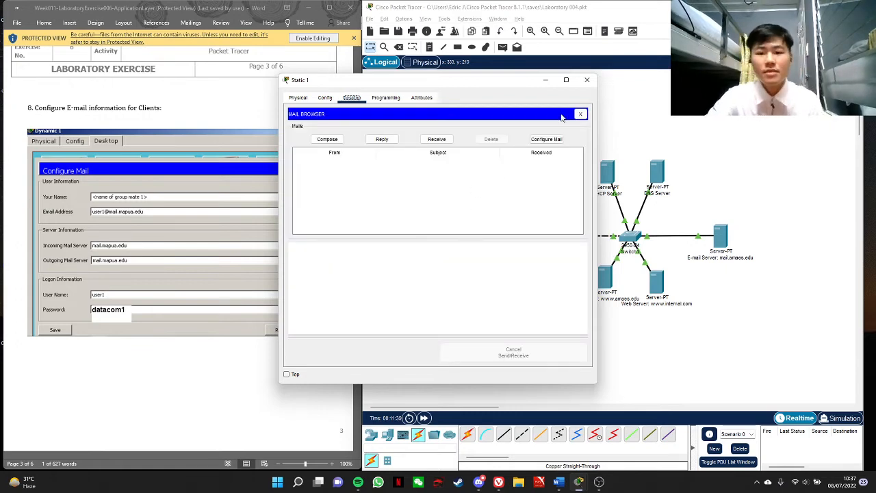
{"action": "left_click", "coordinate": [587, 79]}
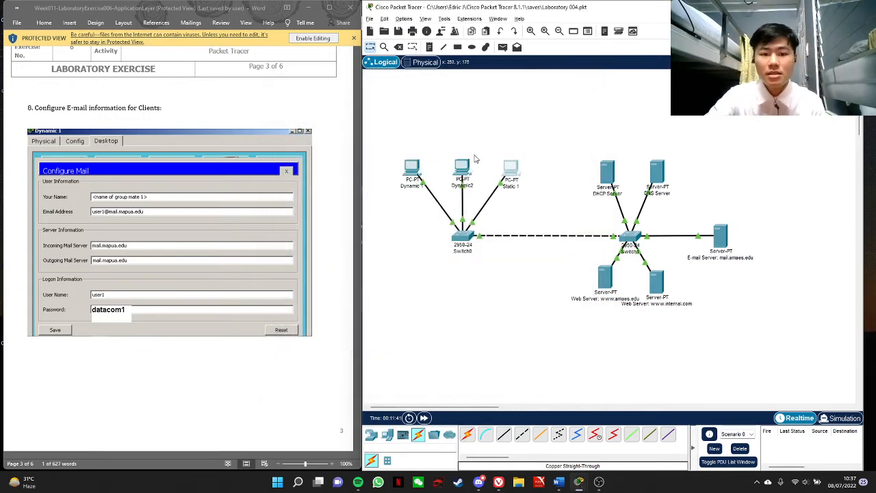
On the Dynamic 1 PC, compose a new e-mail to the second user's address with the subject "New gallery"
{"action": "left_click", "coordinate": [412, 166]}
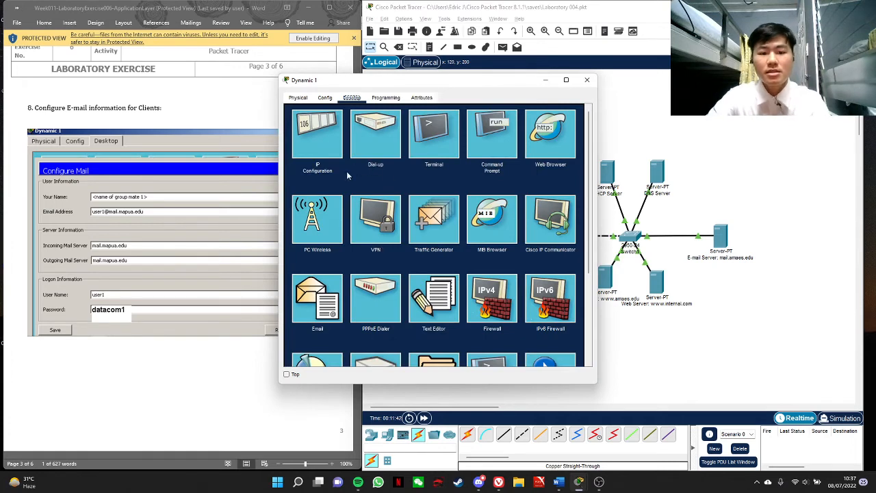
{"action": "left_click", "coordinate": [316, 297]}
{"action": "left_click", "coordinate": [329, 139]}
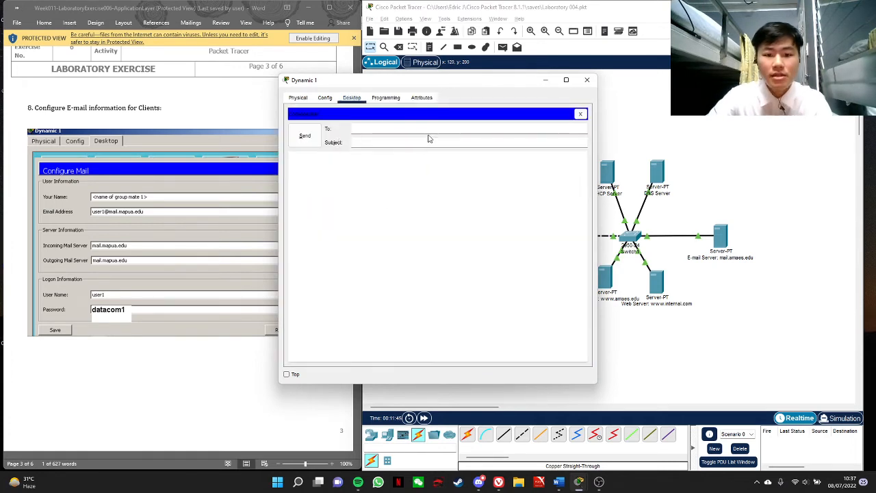
{"action": "type", "text": "user2@mail.ames.edu"}
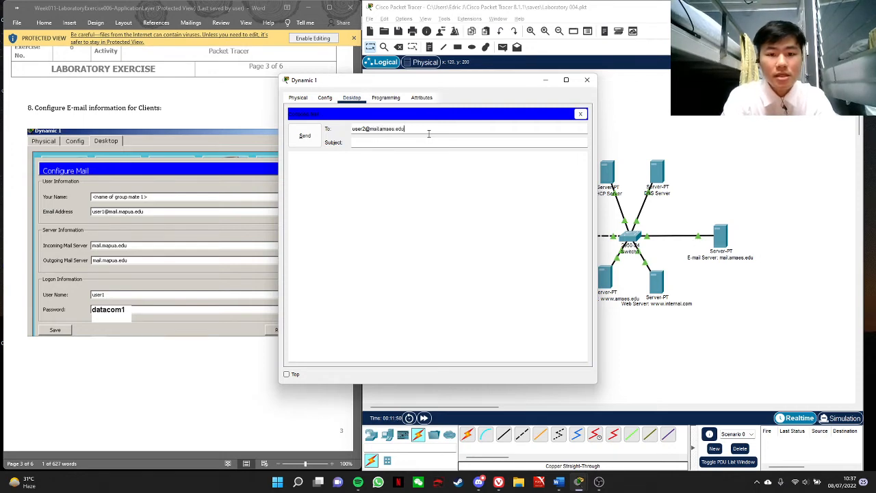
{"action": "key", "text": "Tab"}
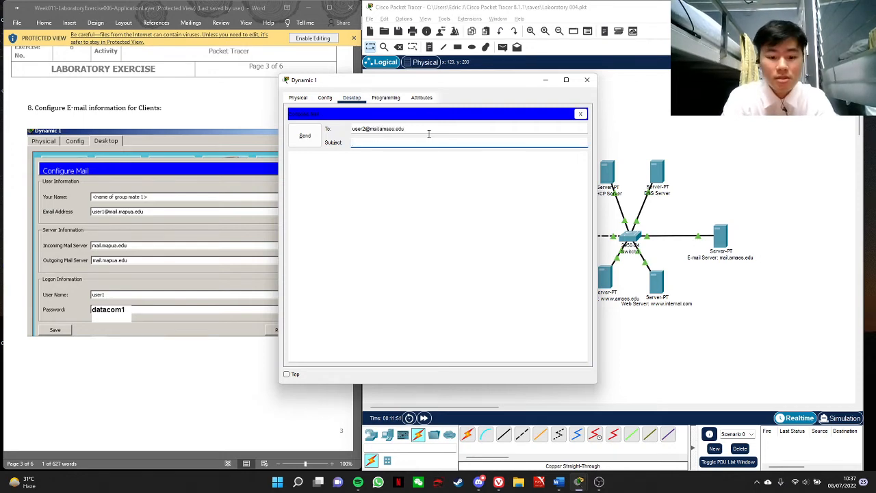
{"action": "type", "text": "New gallery"}
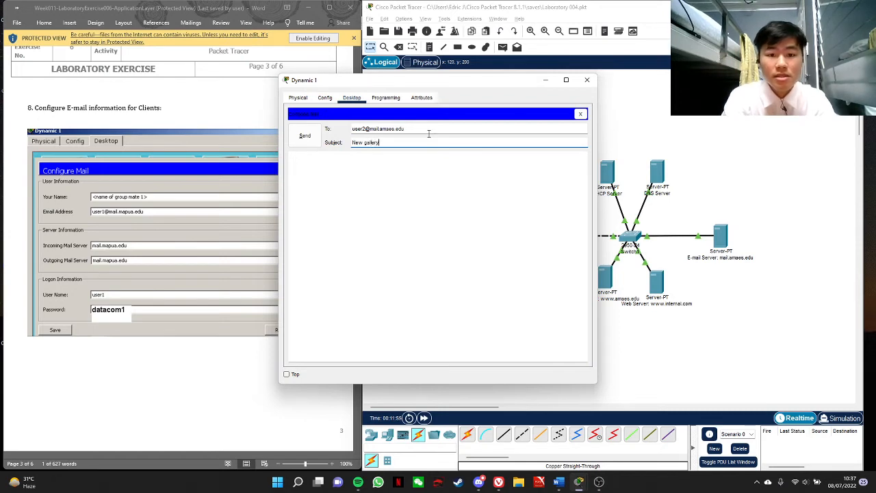
Write "Have you seen the new gallery on 5th street ? Lets go there next week ! update me soon", send the e-mail and close Dynamic 1
{"action": "left_click", "coordinate": [409, 179]}
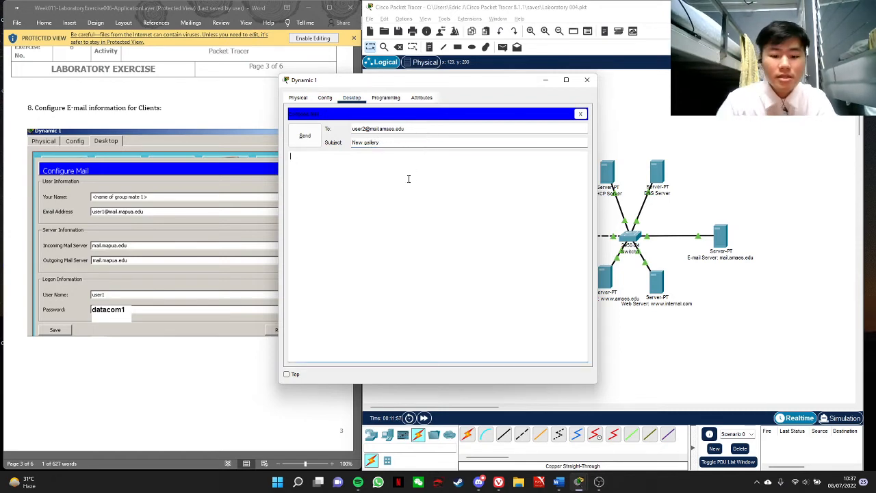
{"action": "type", "text": "Have you s"}
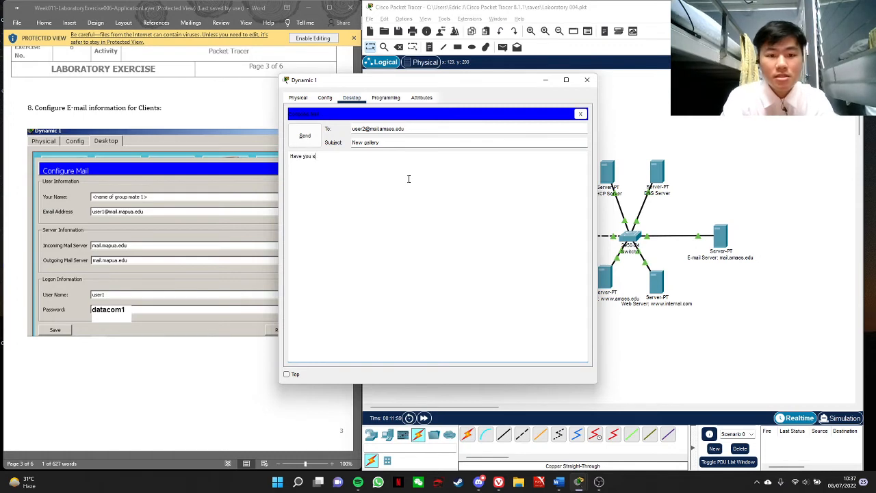
{"action": "type", "text": "een the new gallery on 5th street ?"}
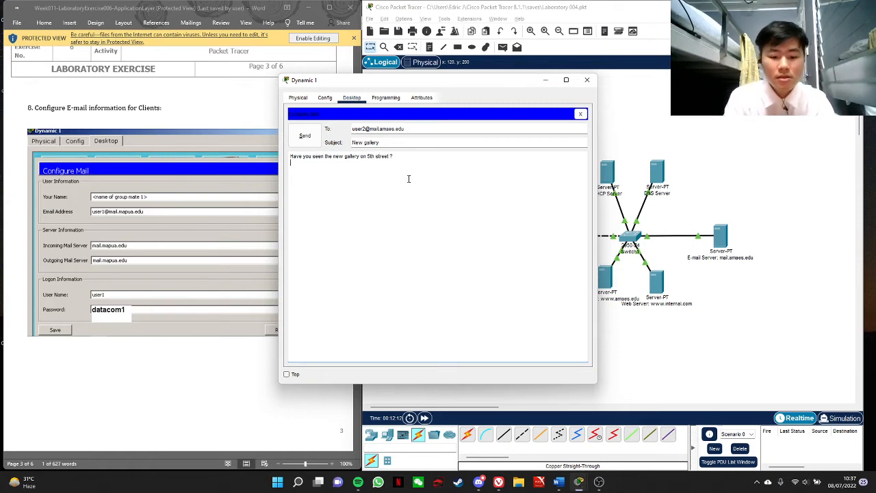
{"action": "key", "text": "Return"}
{"action": "type", "text": "Lets go the"}
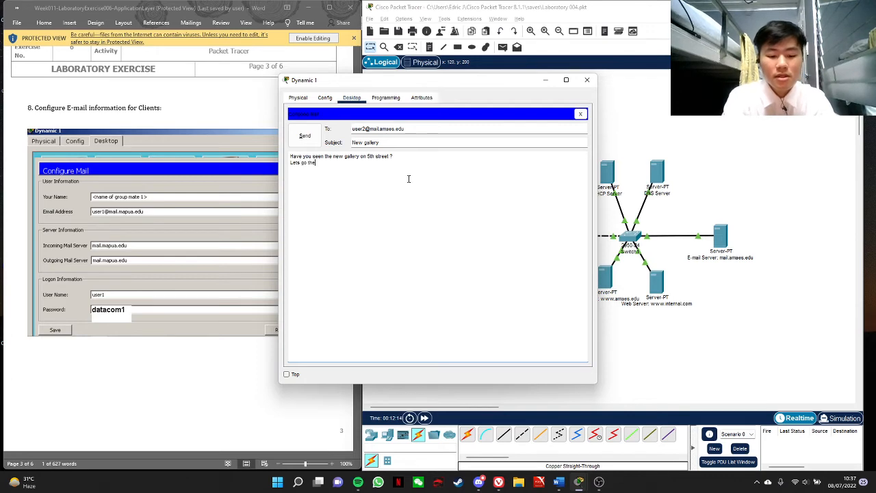
{"action": "type", "text": "re next week"}
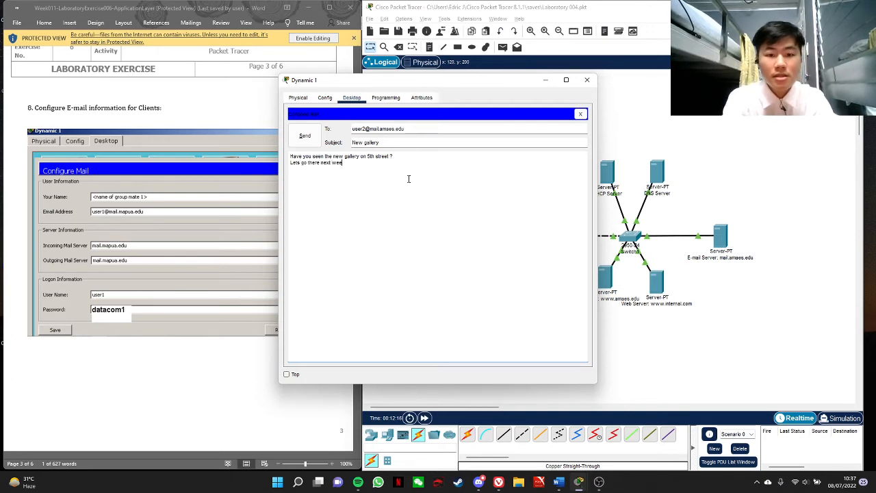
{"action": "type", "text": " !  "}
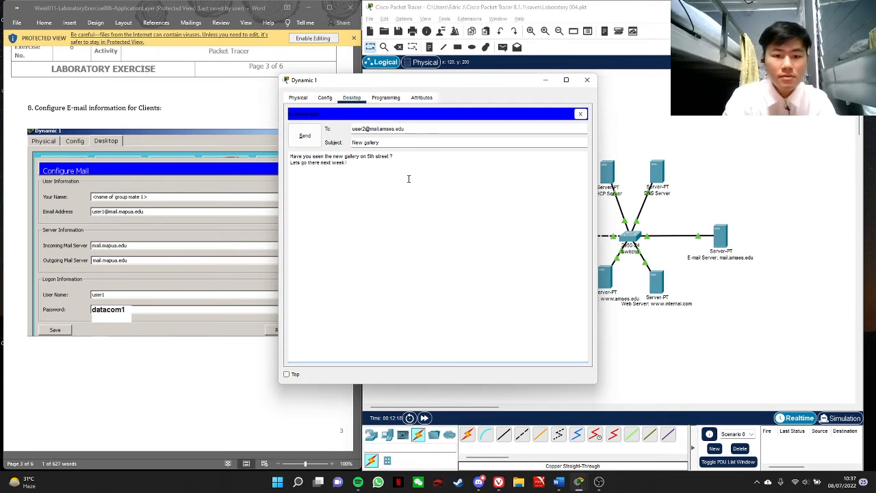
{"action": "type", "text": "update me soon"}
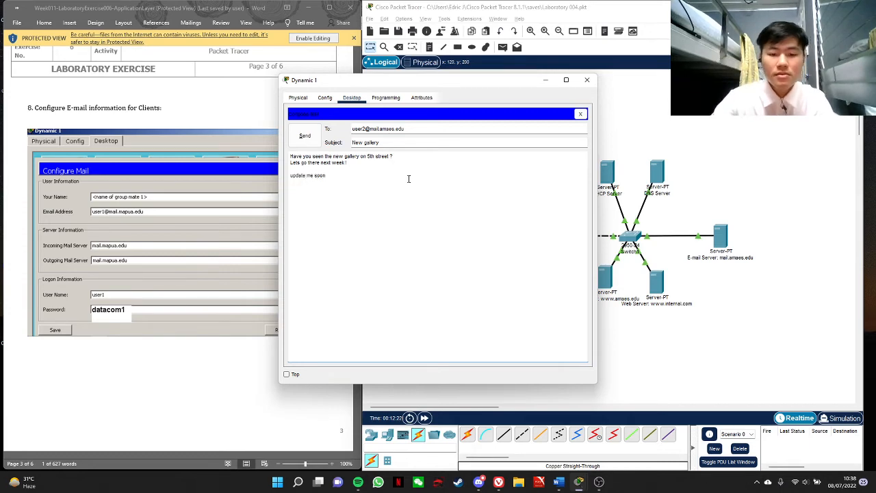
{"action": "left_click", "coordinate": [301, 141]}
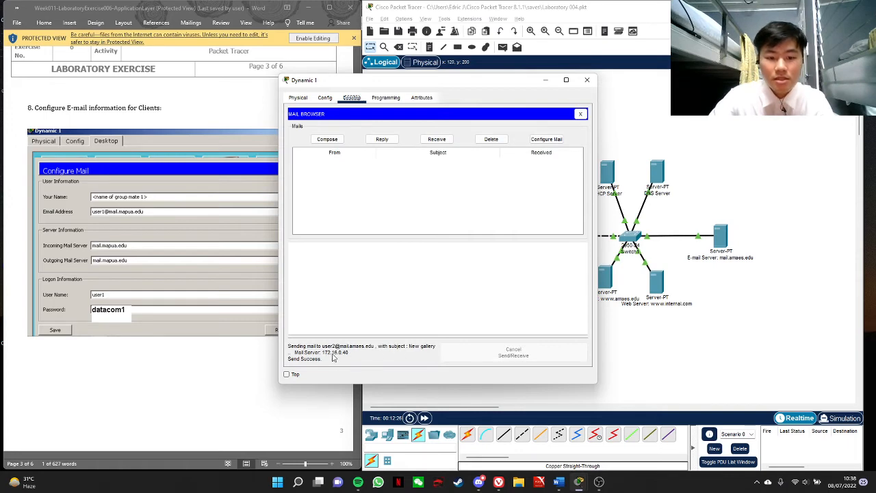
{"action": "left_click", "coordinate": [585, 81]}
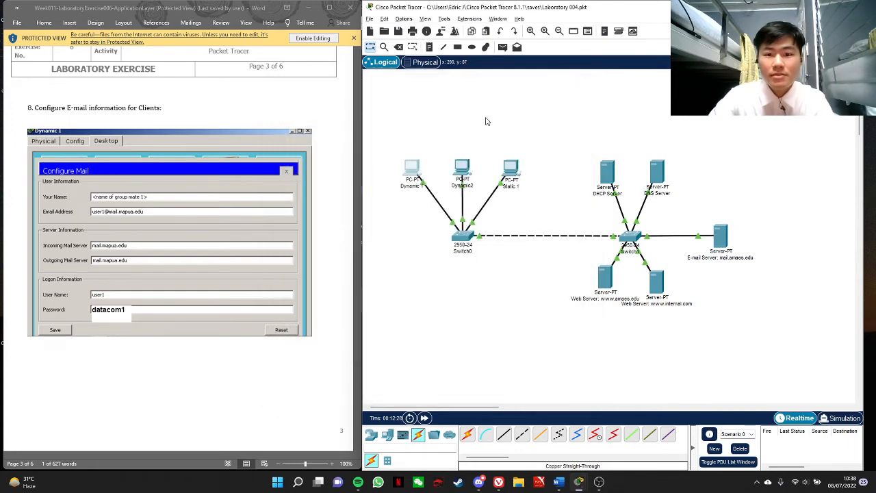
On the Dynamic2 PC, receive the mail from the server and open the "New gallery" message
{"action": "left_click", "coordinate": [461, 169]}
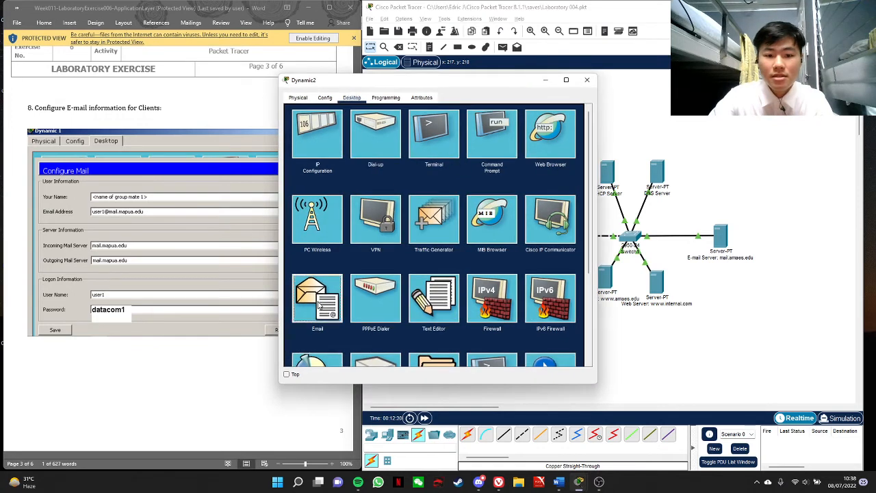
{"action": "left_click", "coordinate": [317, 298]}
{"action": "left_click", "coordinate": [441, 141]}
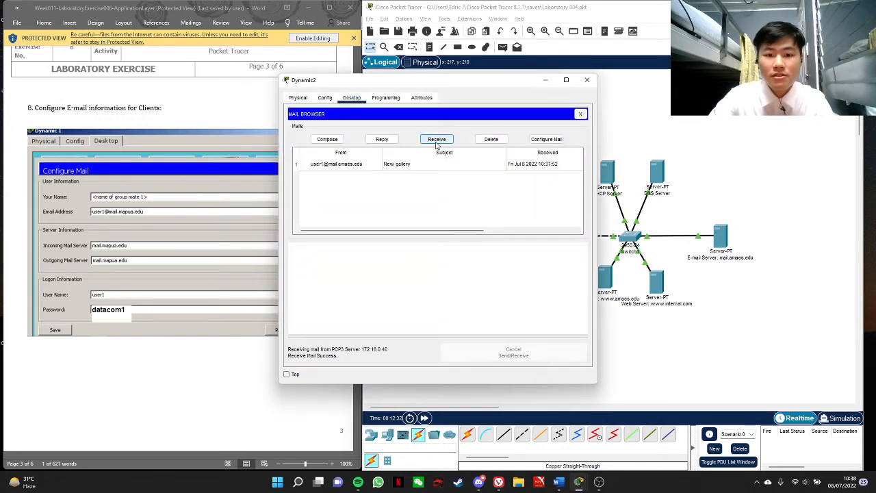
{"action": "double_click", "coordinate": [345, 165]}
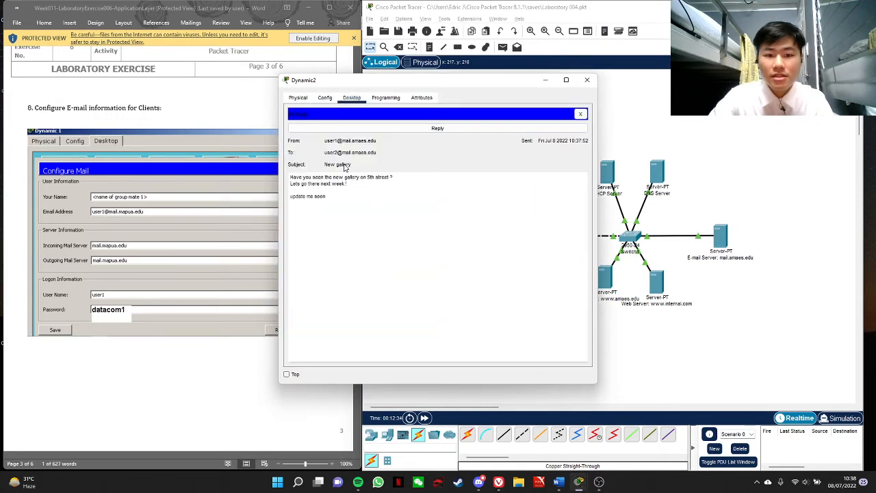
Reply to the message with "Okay I will meet you there next week!", send it and close Dynamic2's window
{"action": "left_click", "coordinate": [443, 129]}
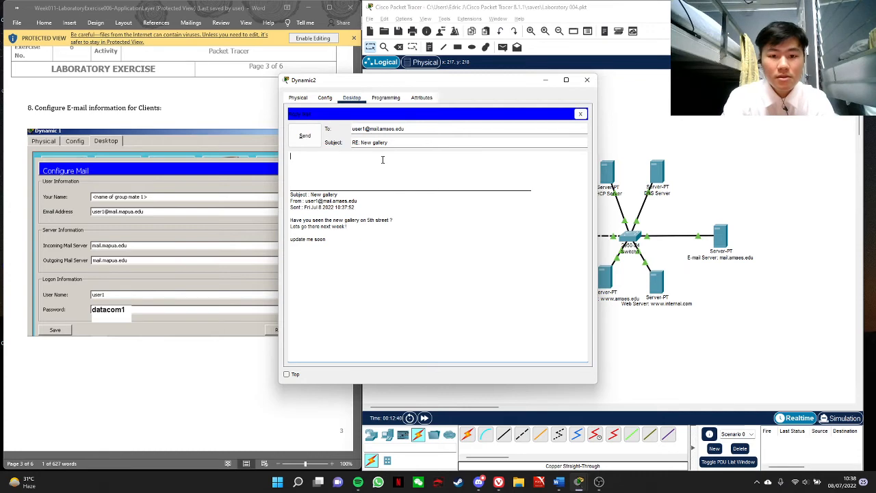
{"action": "type", "text": "Okay I will meet y"}
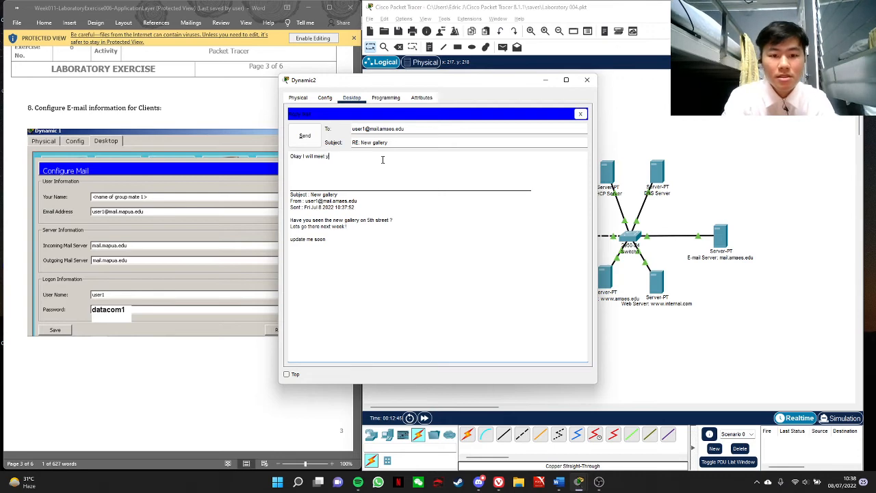
{"action": "type", "text": "ou there next"}
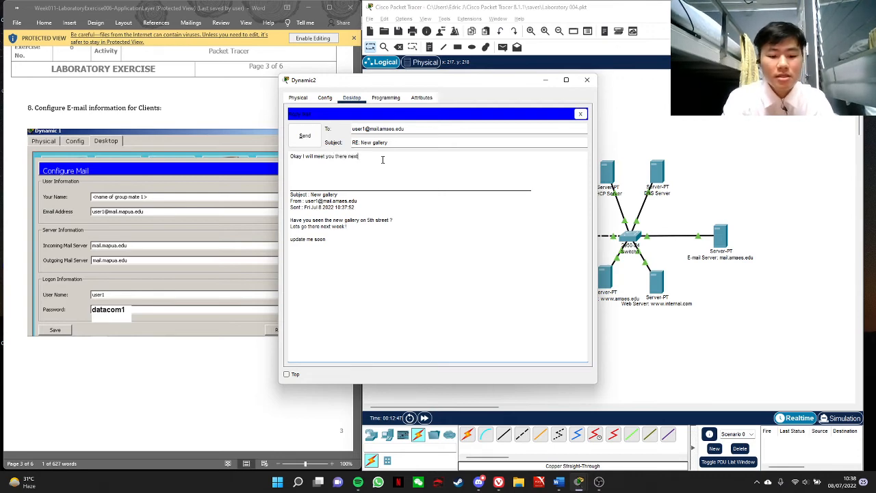
{"action": "type", "text": " week!"}
{"action": "key", "text": "Return"}
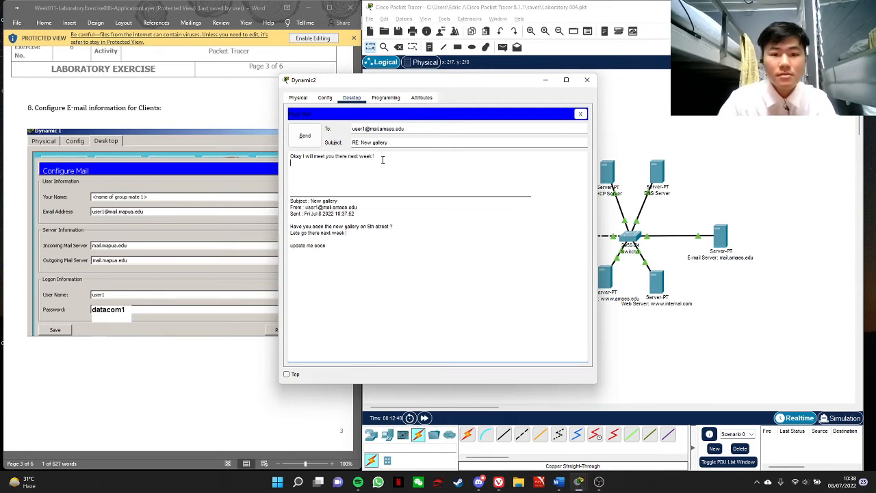
{"action": "left_click", "coordinate": [297, 139]}
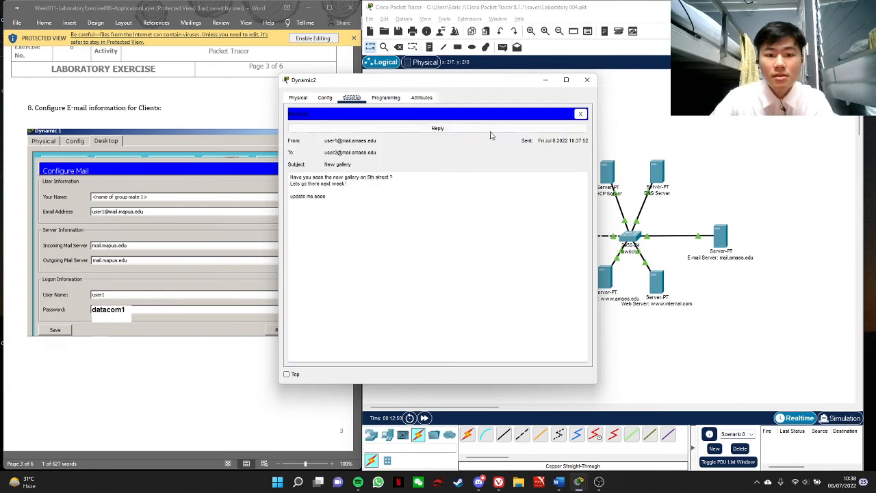
{"action": "left_click", "coordinate": [587, 80]}
On the Static 1 PC, compose a new e-mail to the second user's address with the subject "Old gallery"
{"action": "left_click", "coordinate": [511, 168]}
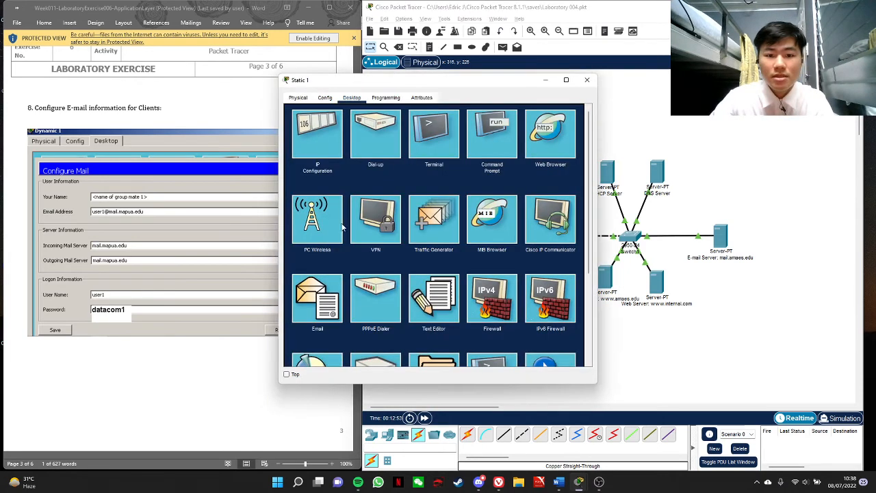
{"action": "left_click", "coordinate": [320, 301]}
{"action": "left_click", "coordinate": [336, 140]}
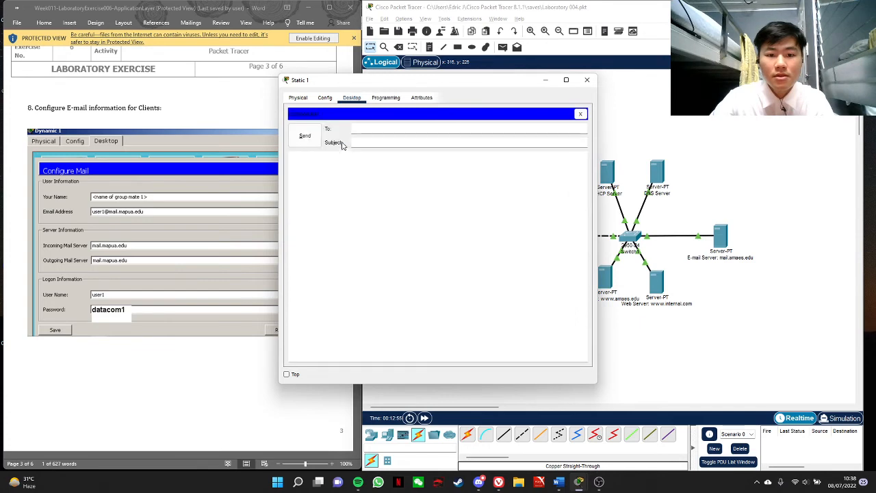
{"action": "type", "text": "User2@"}
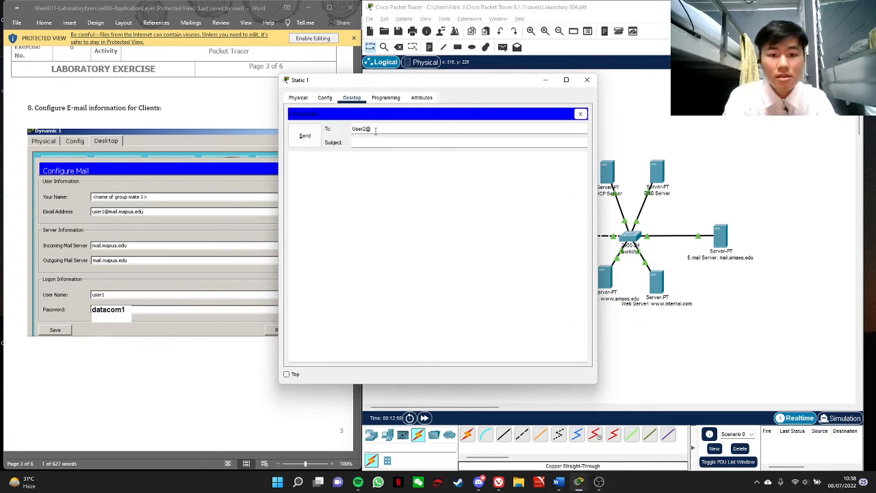
{"action": "key", "text": "BackSpace"}
{"action": "key", "text": "BackSpace"}
{"action": "key", "text": "BackSpace"}
{"action": "key", "text": "BackSpace"}
{"action": "key", "text": "BackSpace"}
{"action": "type", "text": "user2@"}
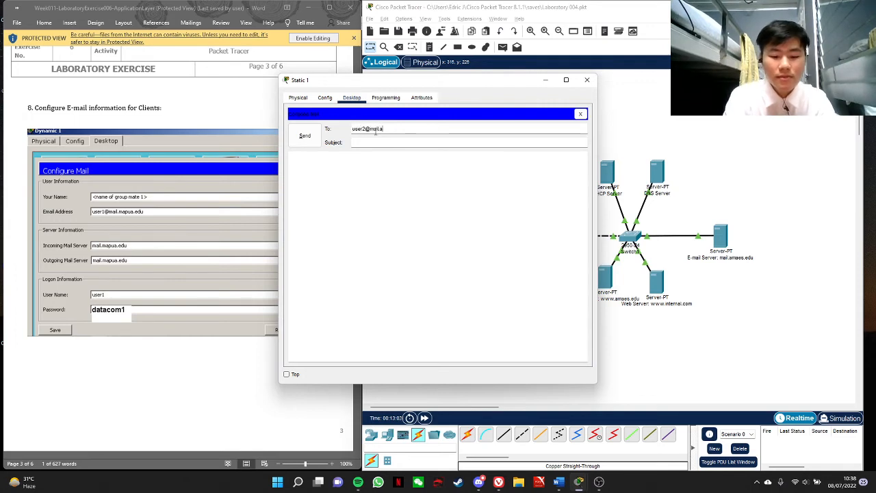
{"action": "type", "text": "maes.edu"}
{"action": "key", "text": "Tab"}
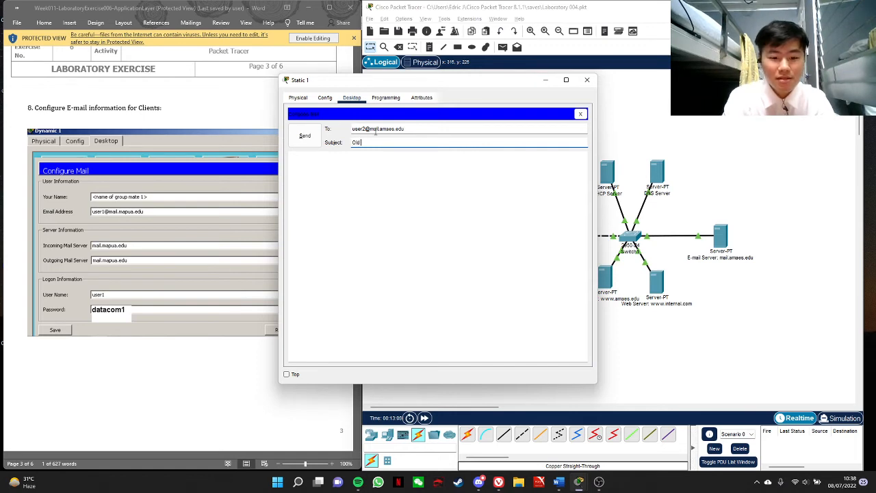
{"action": "type", "text": "Old gallery"}
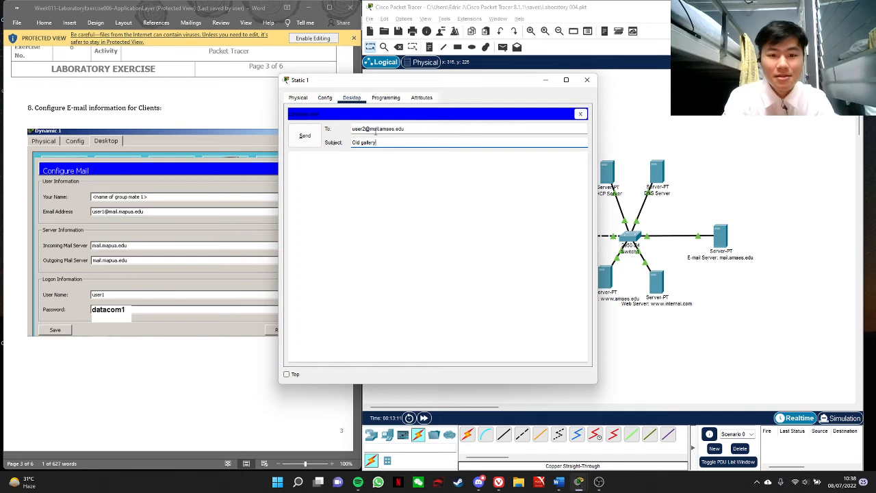
Write the message opening "Hello, Come to my art exhibiton next week." with "Its my debut as an artist." on the following line
{"action": "left_click", "coordinate": [366, 173]}
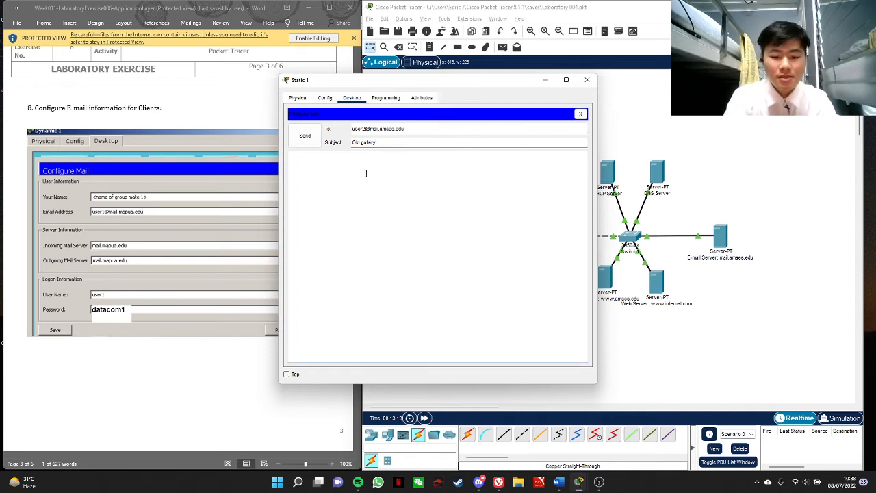
{"action": "type", "text": "Hello"}
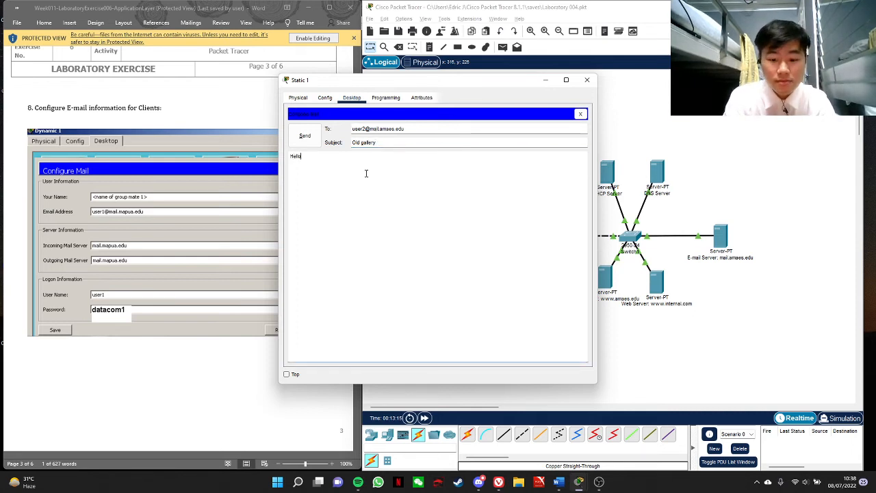
{"action": "type", "text": ", "}
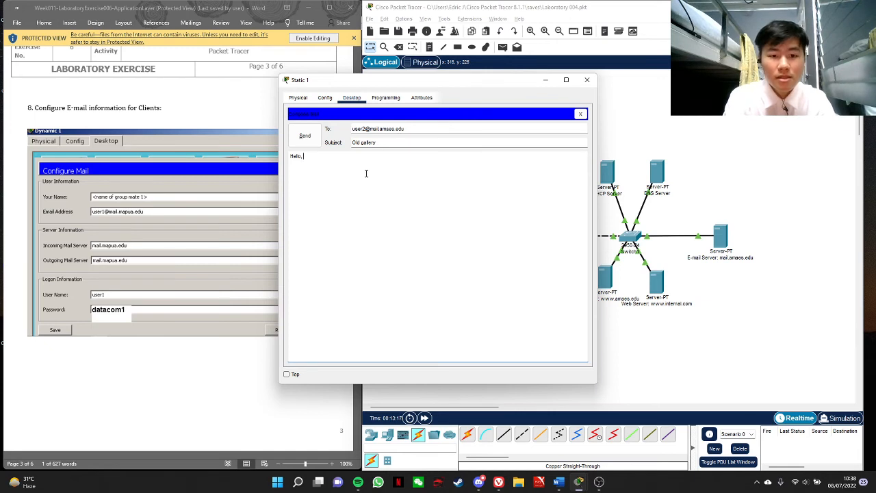
{"action": "type", "text": "Come to"}
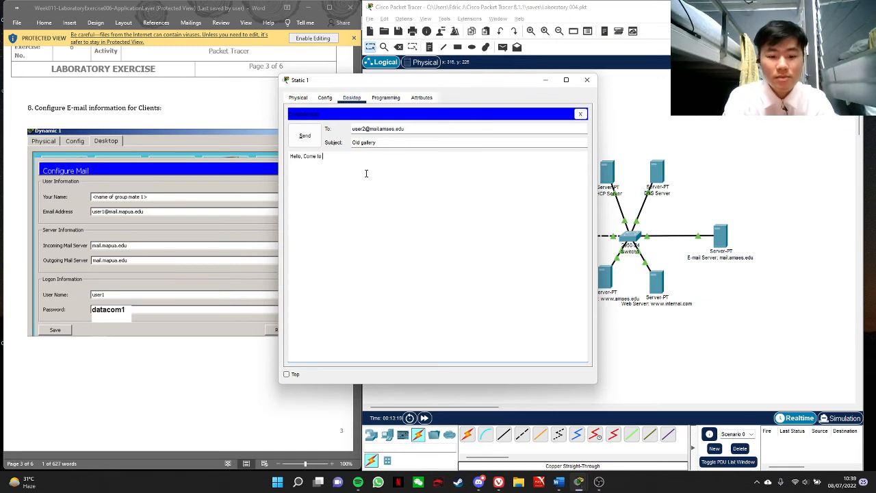
{"action": "type", "text": " my art exhibition"}
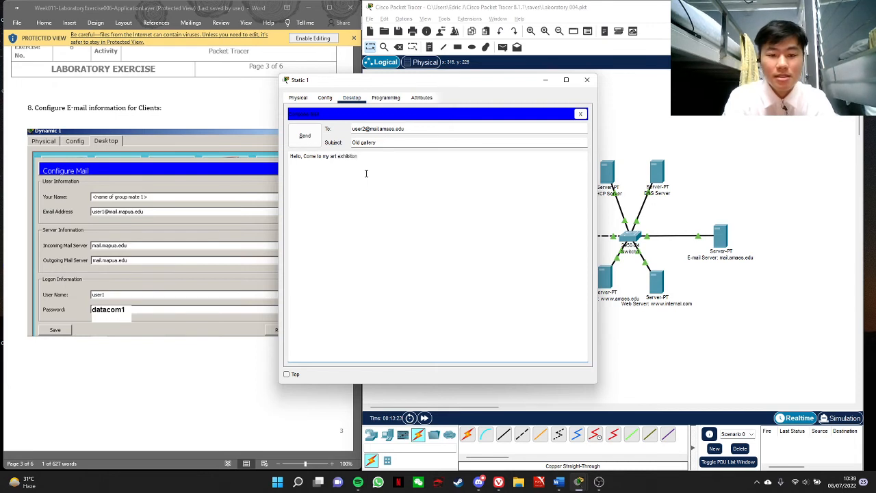
{"action": "type", "text": " next week"}
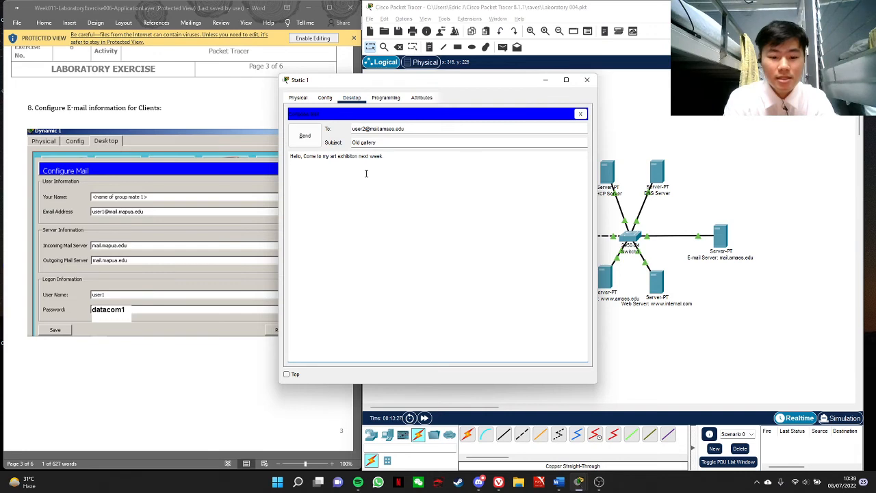
{"action": "type", "text": ". its my debut as an artist."}
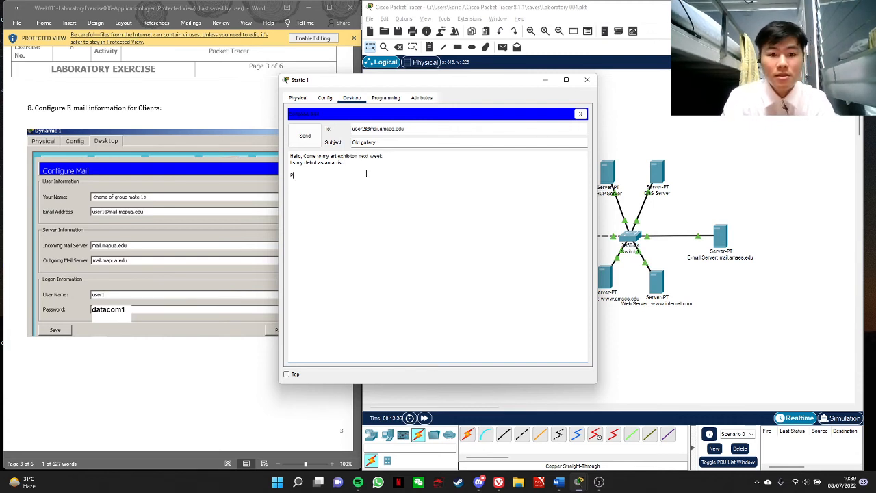
Add a closing line "Please, update me whether you're coming or not !", send the e-mail and close Static 1's window
{"action": "type", "text": "lease"}
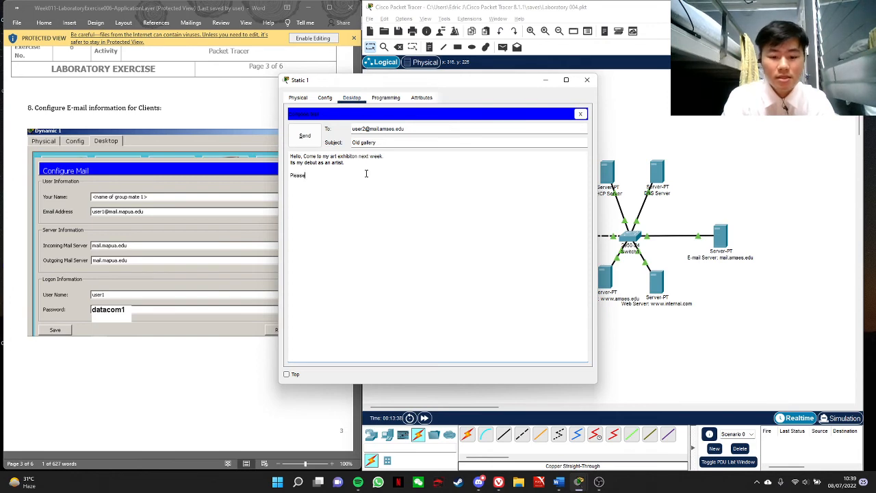
{"action": "type", "text": ", update"}
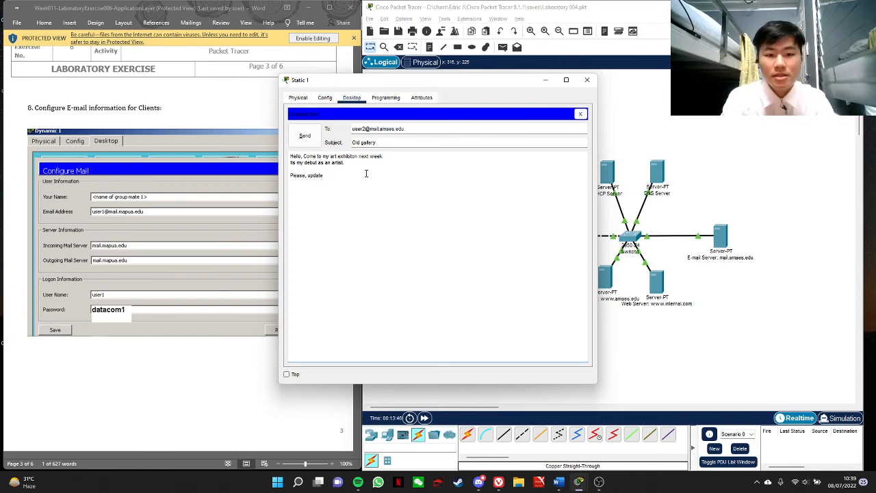
{"action": "type", "text": " me whether "}
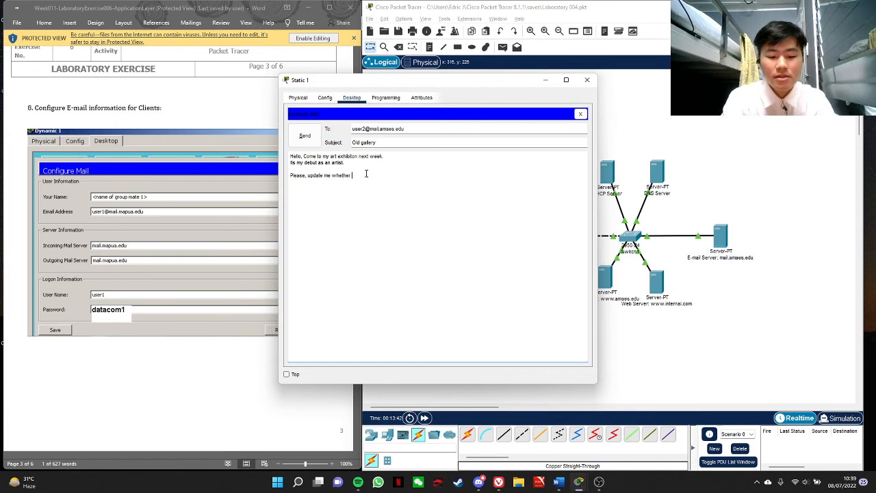
{"action": "type", "text": "you're com"}
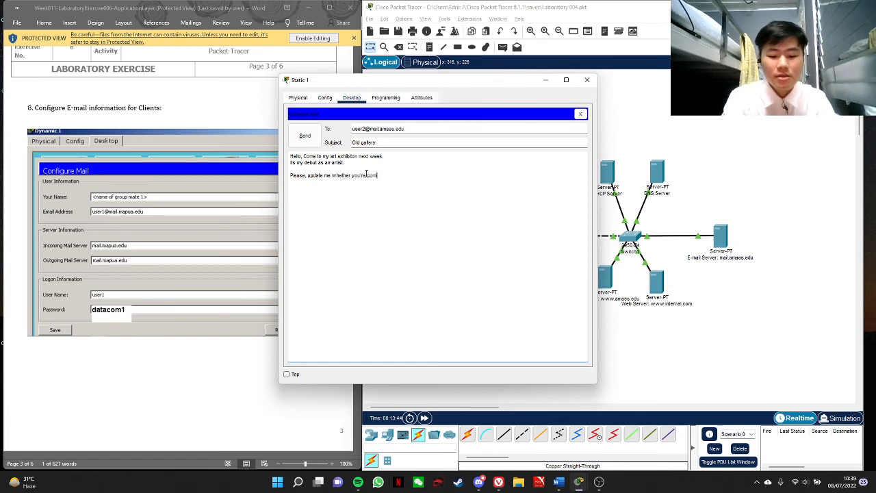
{"action": "type", "text": "ing or not !"}
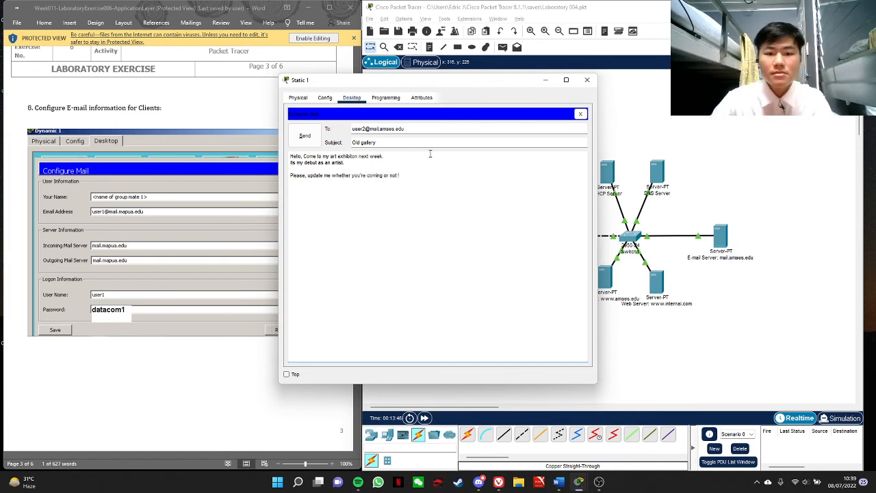
{"action": "left_click", "coordinate": [305, 136]}
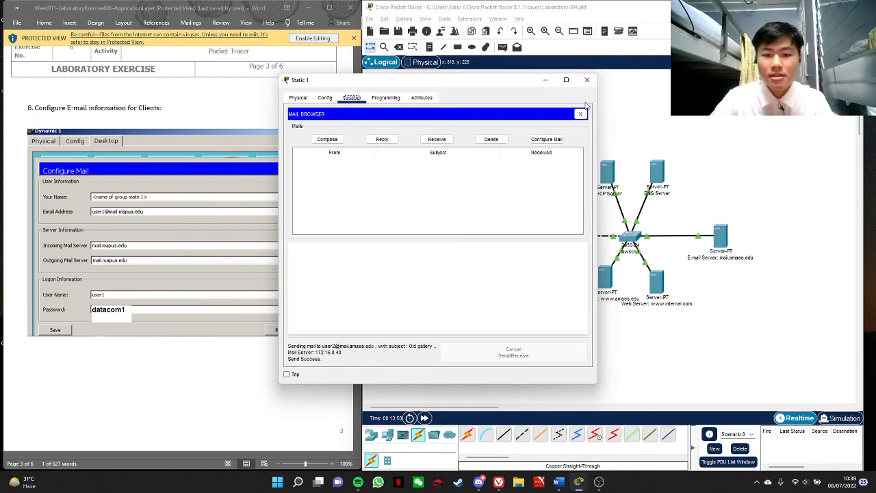
{"action": "left_click", "coordinate": [587, 79]}
On the Dynamic2 PC, receive the new mail from the server and move the window aside to uncover the exercise document
{"action": "left_click", "coordinate": [462, 166]}
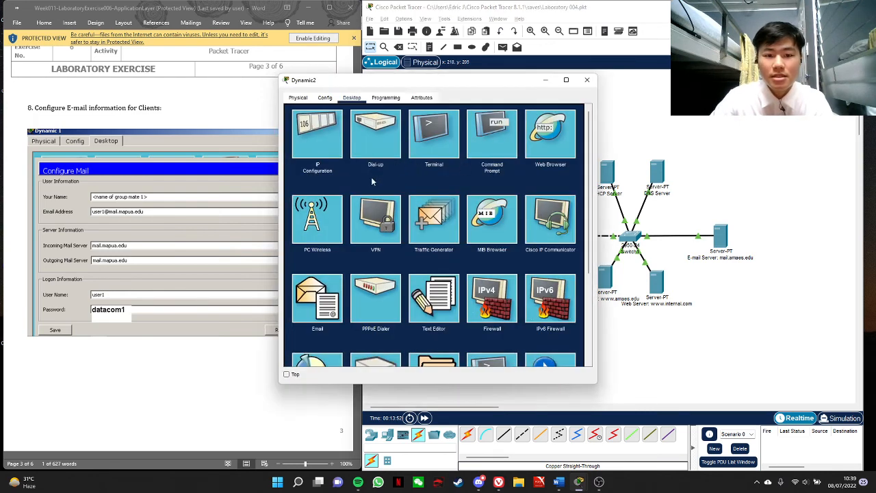
{"action": "left_click", "coordinate": [331, 302]}
{"action": "left_click", "coordinate": [436, 139]}
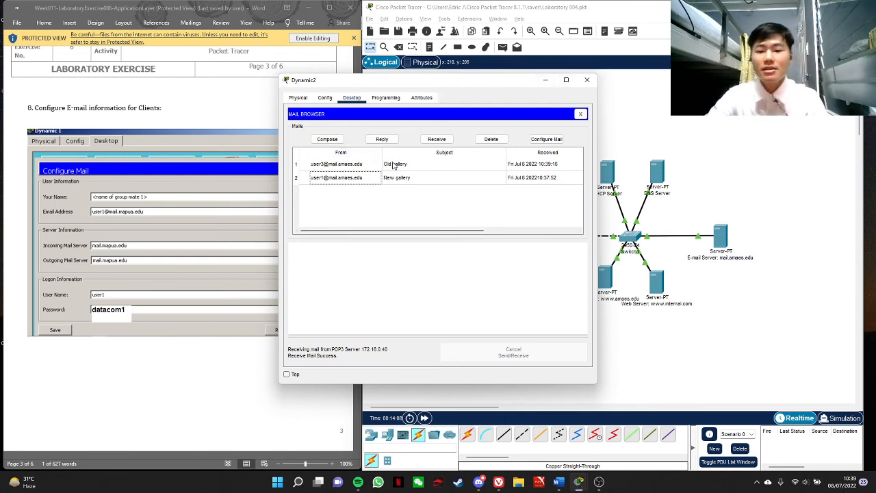
{"action": "left_click_drag", "start_coordinate": [479, 85], "coordinate": [522, 84]}
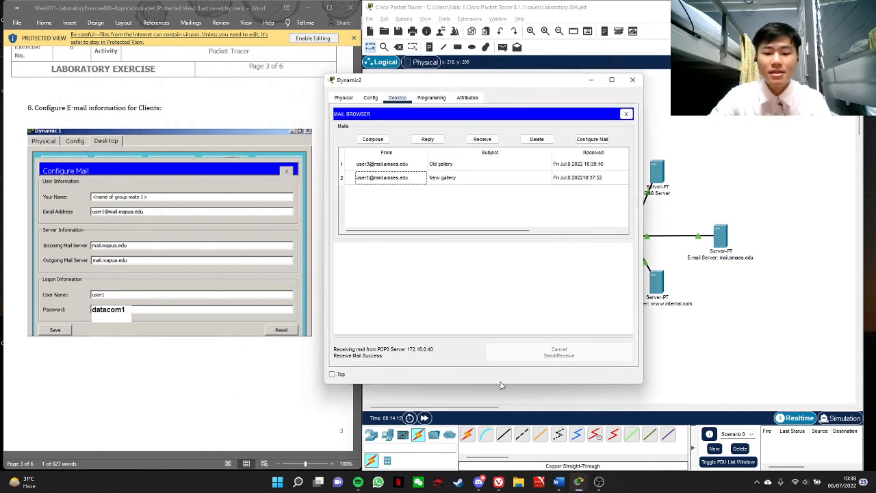